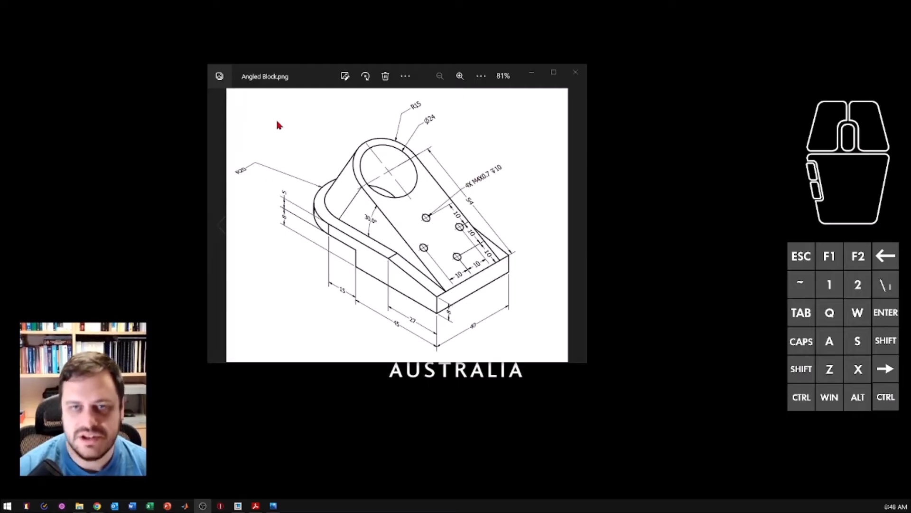
- Set the reference drawing aside, switch to Creo Parametric and create a solid part named Angled_Block from the default template
drag(324, 81, 0, 109)
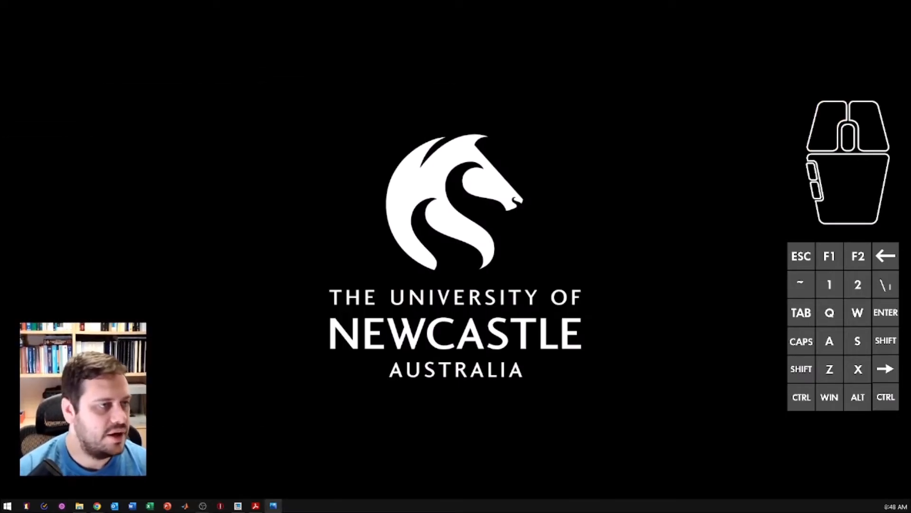
click(238, 506)
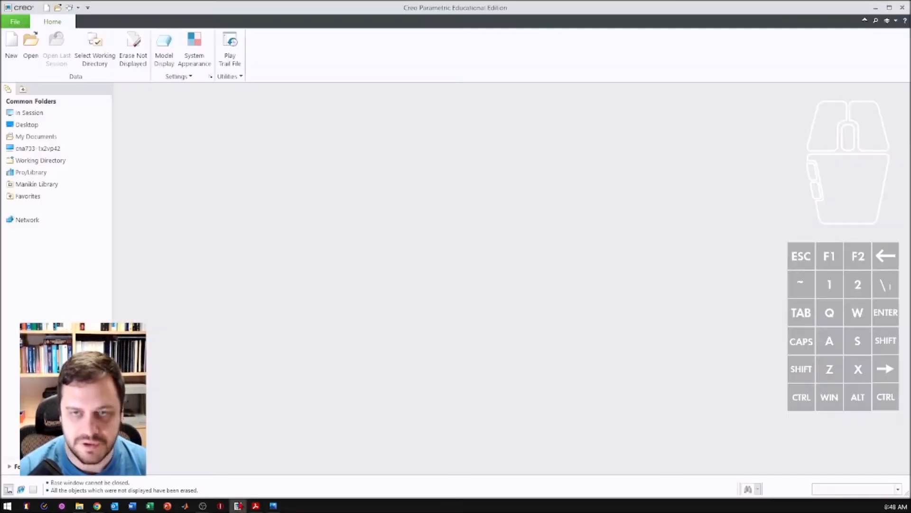
click(11, 47)
text(Angled_Block)
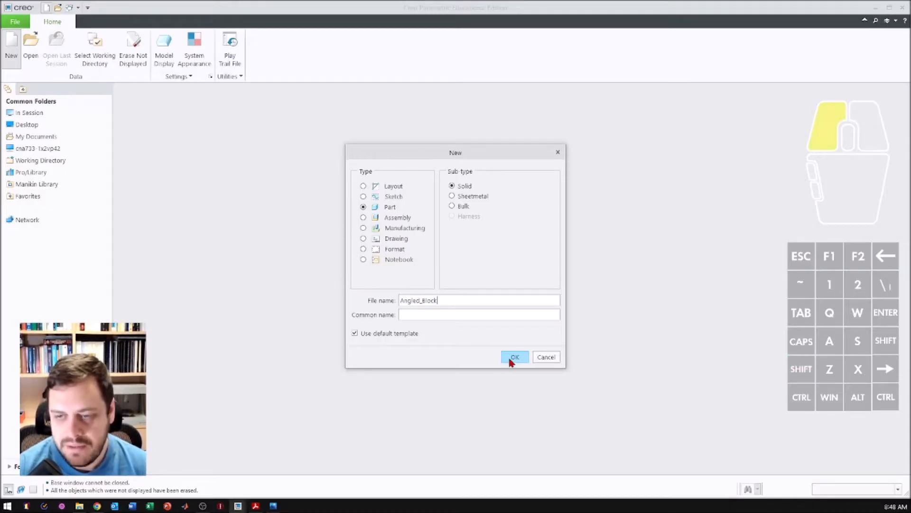
click(509, 359)
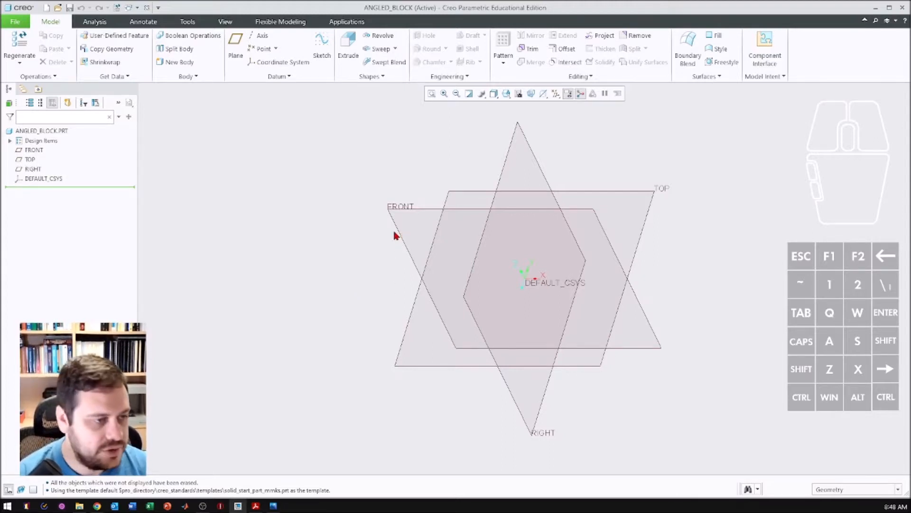
- Start an Extrude sketch on the FRONT plane and consult the Angled Block drawing for the base dimensions
click(423, 213)
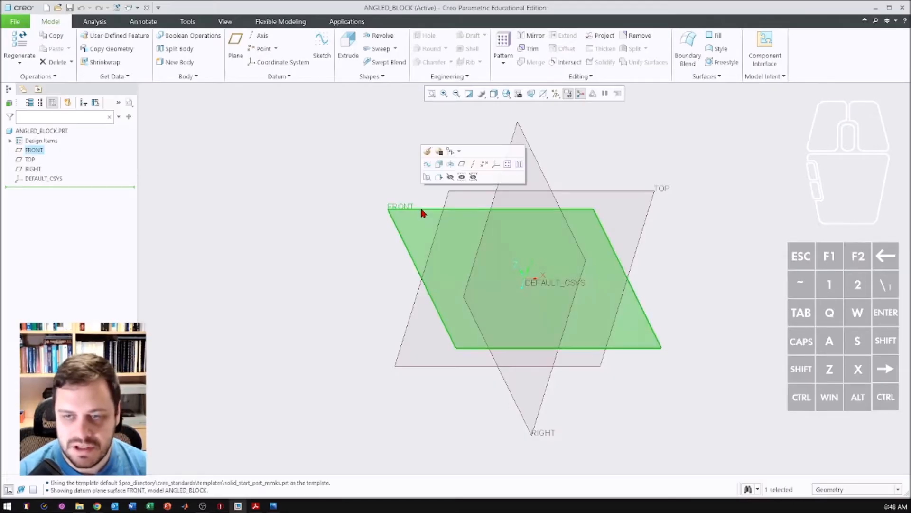
click(348, 43)
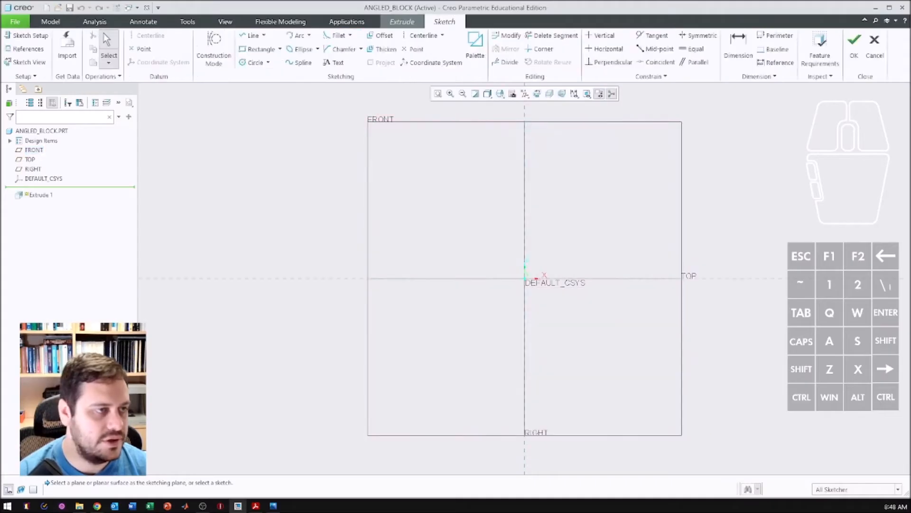
click(273, 505)
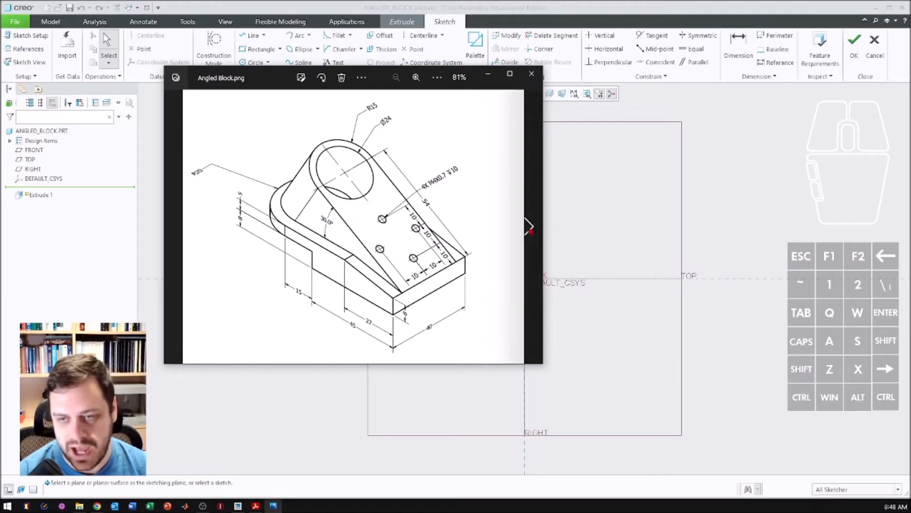
drag(277, 80, 0, 71)
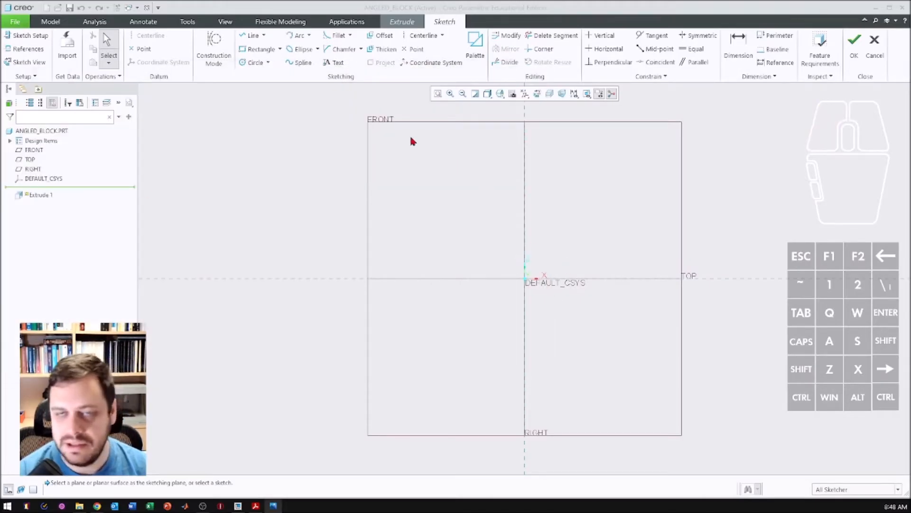
- Sketch a center rectangle on the origin, about 354 mm wide and 117 mm high
click(255, 52)
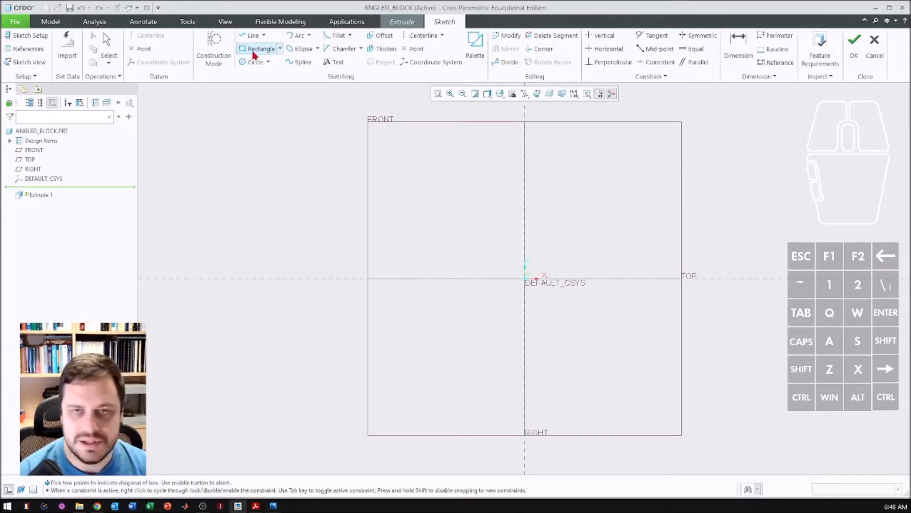
click(279, 49)
click(254, 83)
click(524, 279)
click(633, 244)
middle_click(490, 231)
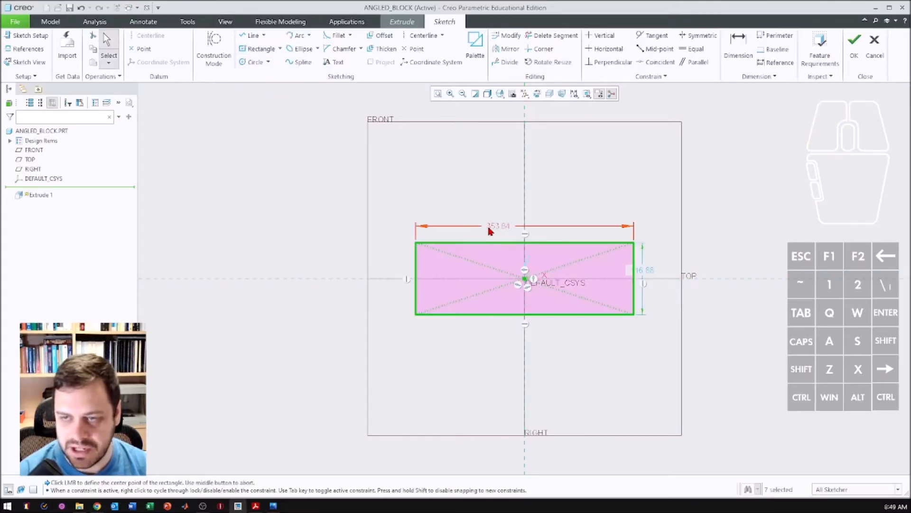
- Set the rectangle's width to 45 mm and its height to 13 mm
double_click(491, 230)
text(45)
key(Return)
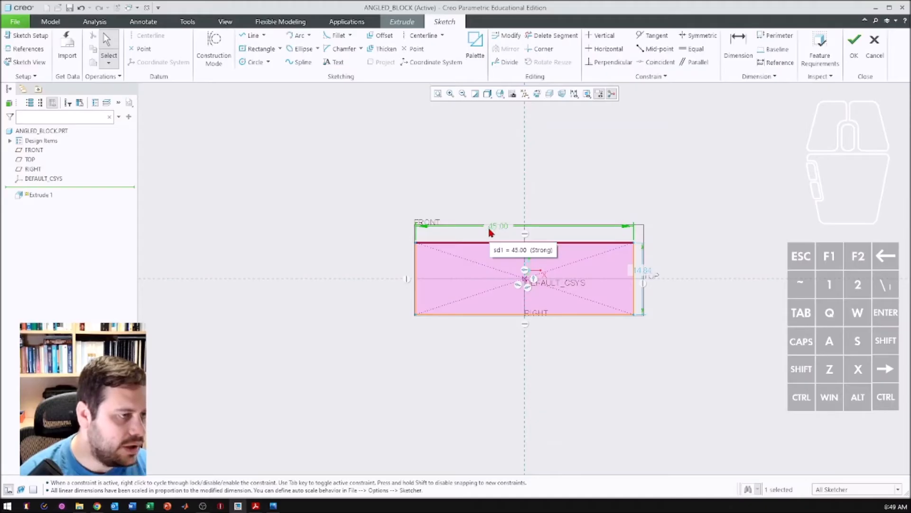
double_click(650, 274)
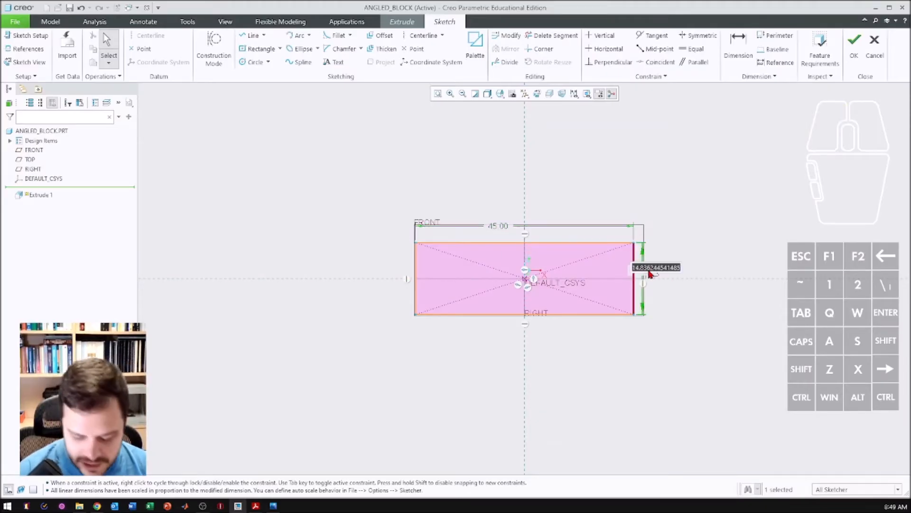
text(8)
text(3)
key(Return)
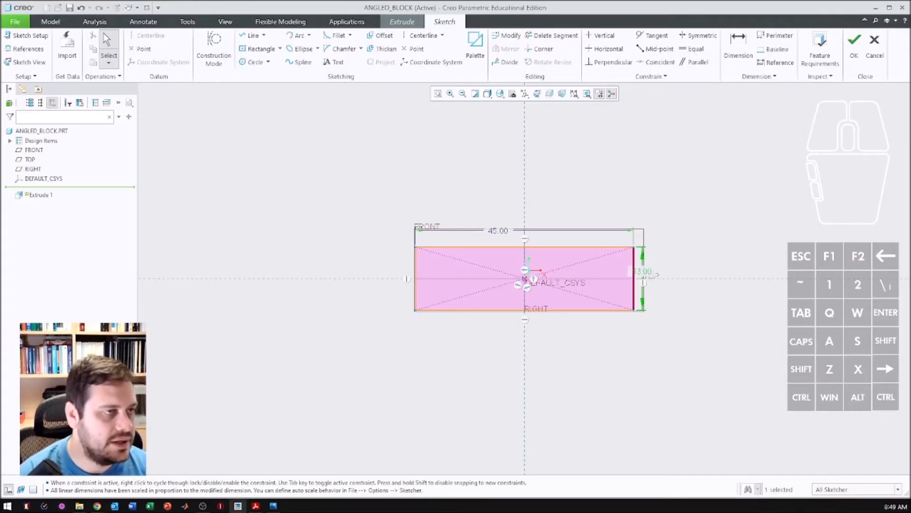
- Following the drawing, sketch a sloping line from the rectangle's upper edge to its right edge, spanning about 18 mm horizontally
mouse_move(0, 200)
mouse_down()
mouse_move(0, 189)
mouse_move(174, 99)
mouse_up()
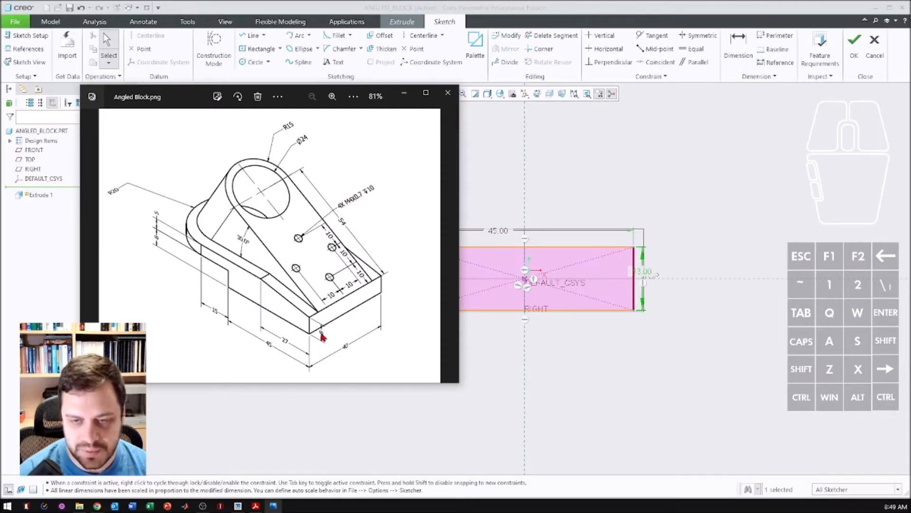
drag(193, 98, 0, 102)
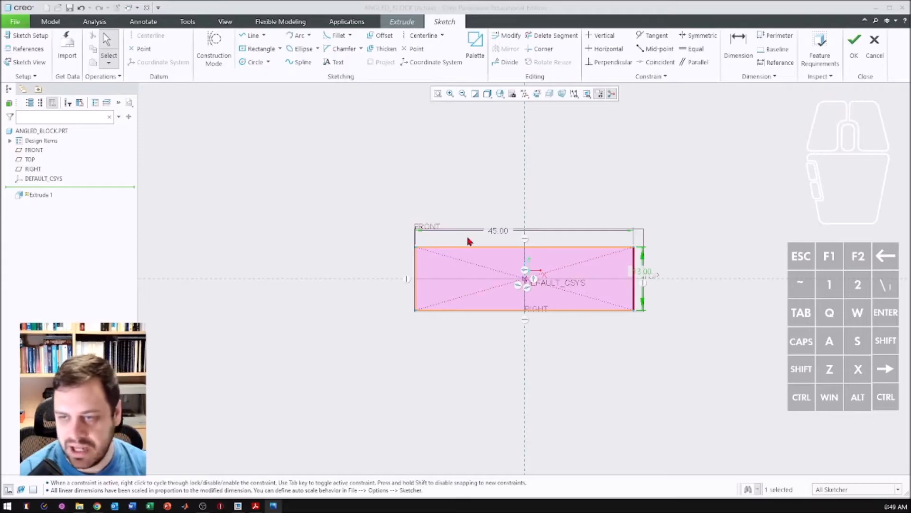
click(243, 36)
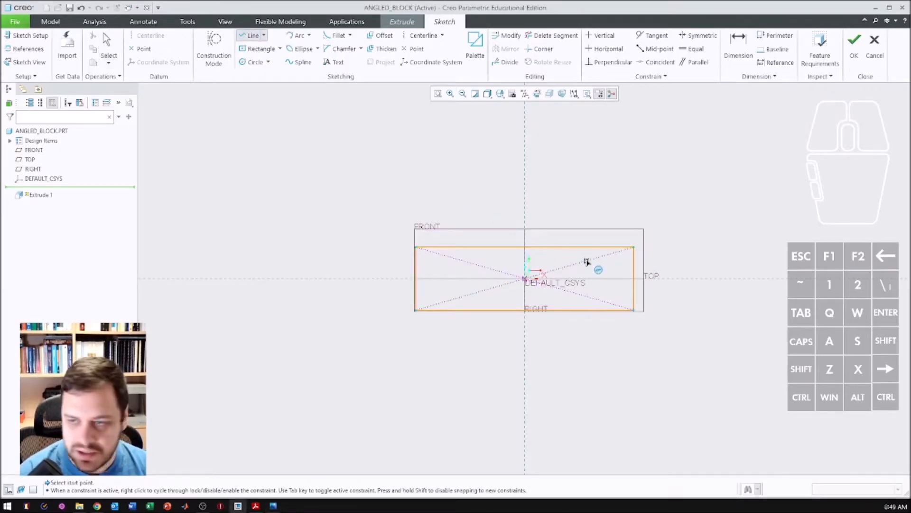
click(546, 251)
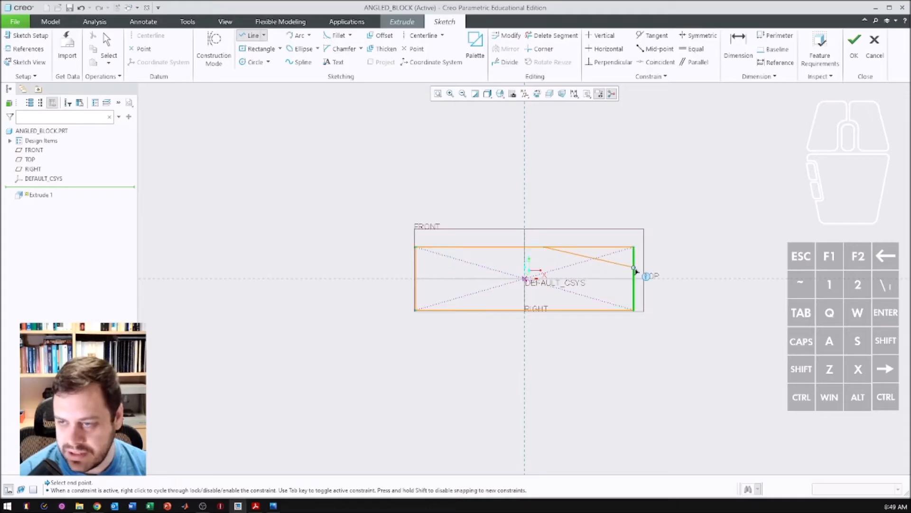
click(635, 268)
middle_click(667, 169)
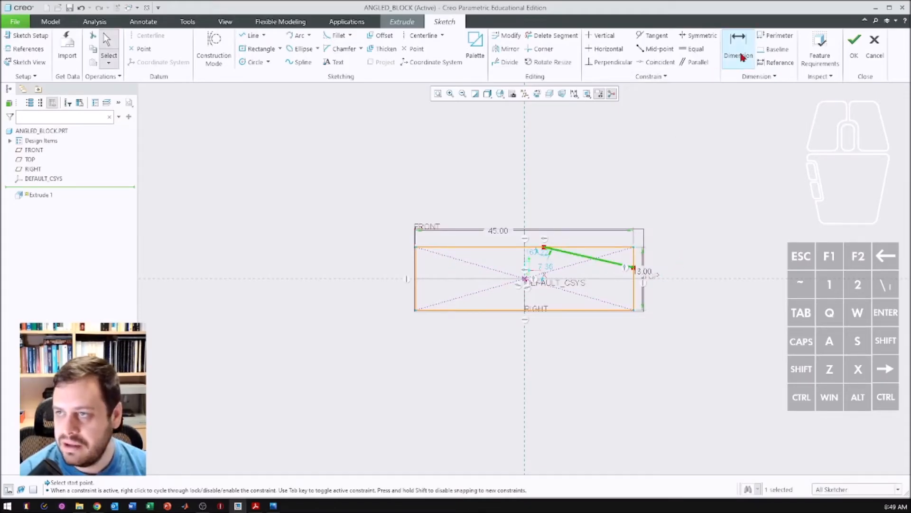
- Dimension the sloping line's horizontal span as 27 mm and its drop from the upper edge as 5 mm
click(638, 260)
middle_click(592, 203)
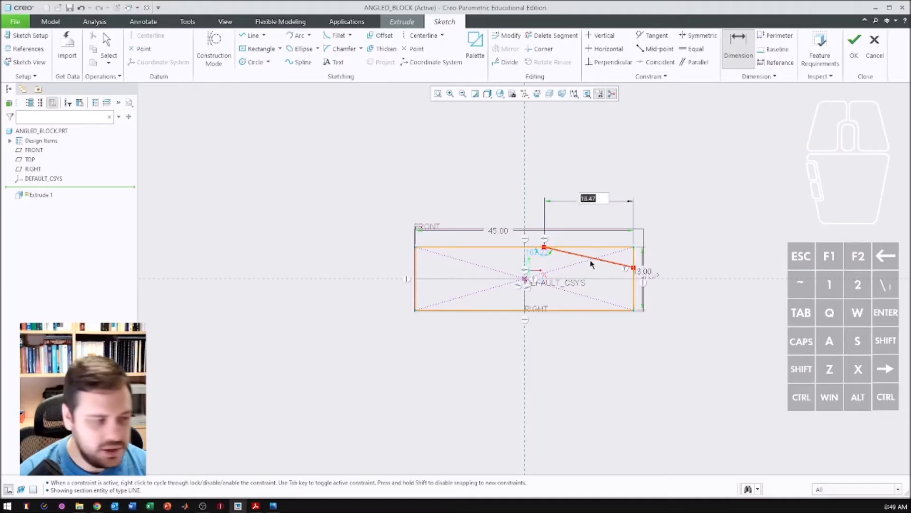
text(27)
key(Return)
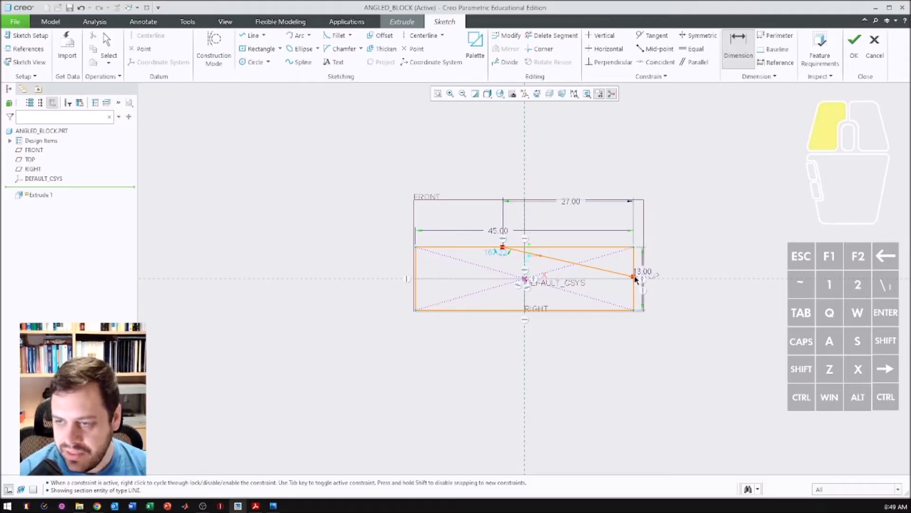
click(631, 247)
middle_click(679, 256)
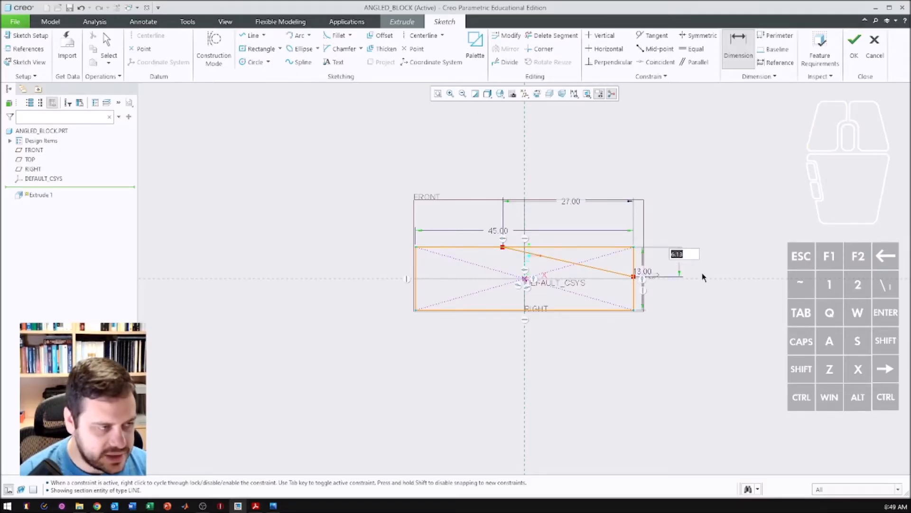
text(5)
key(Return)
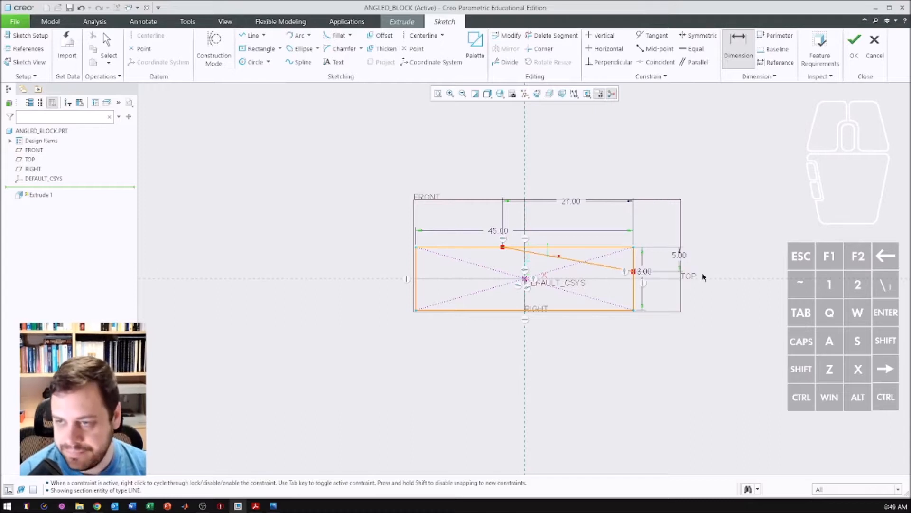
- Trim away the rectangle's upper and right edge segments outside the sloping line with Delete Segment
click(552, 35)
click(591, 247)
click(635, 260)
middle_click(593, 231)
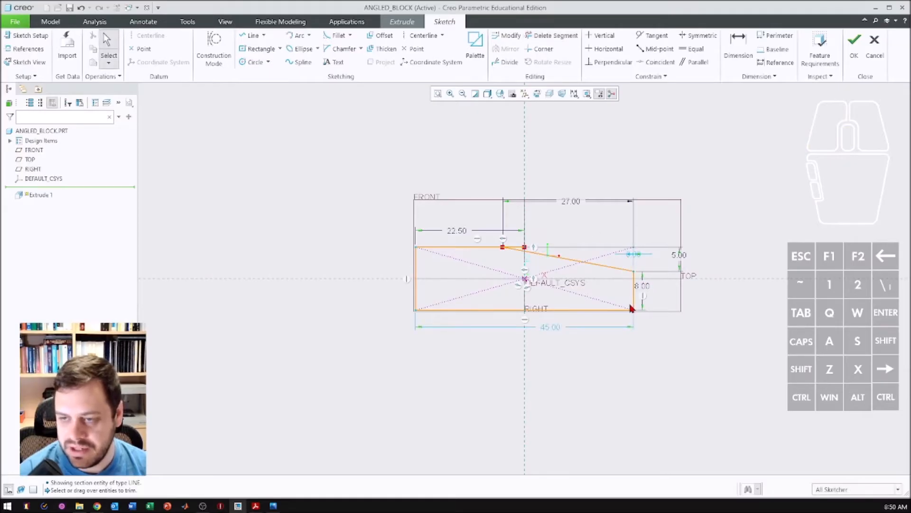
click(546, 36)
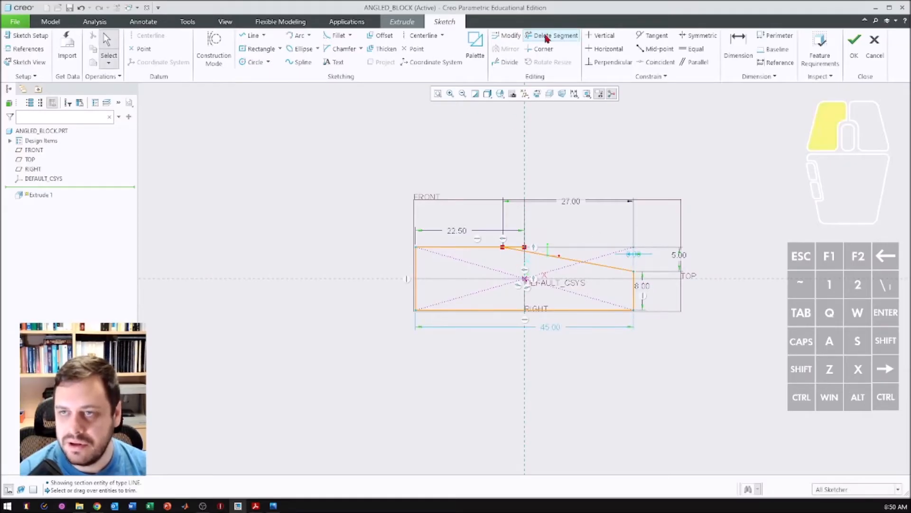
click(521, 249)
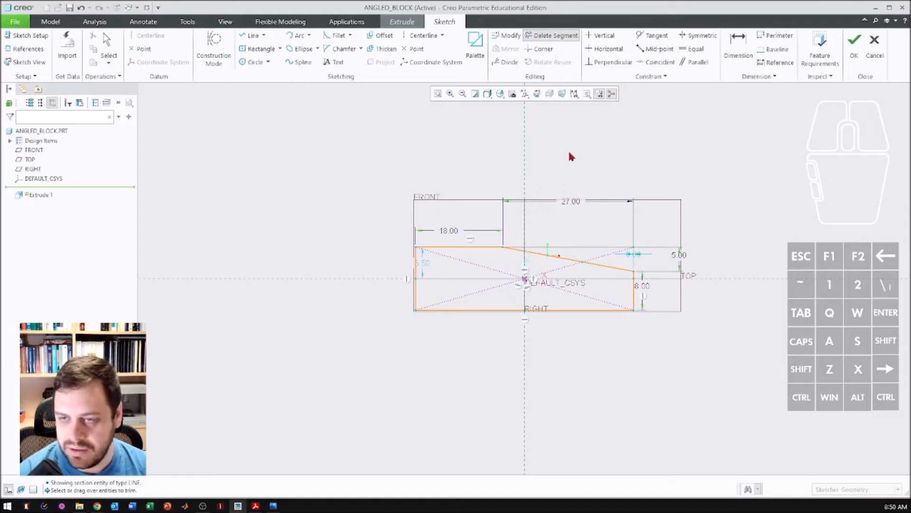
middle_click(548, 175)
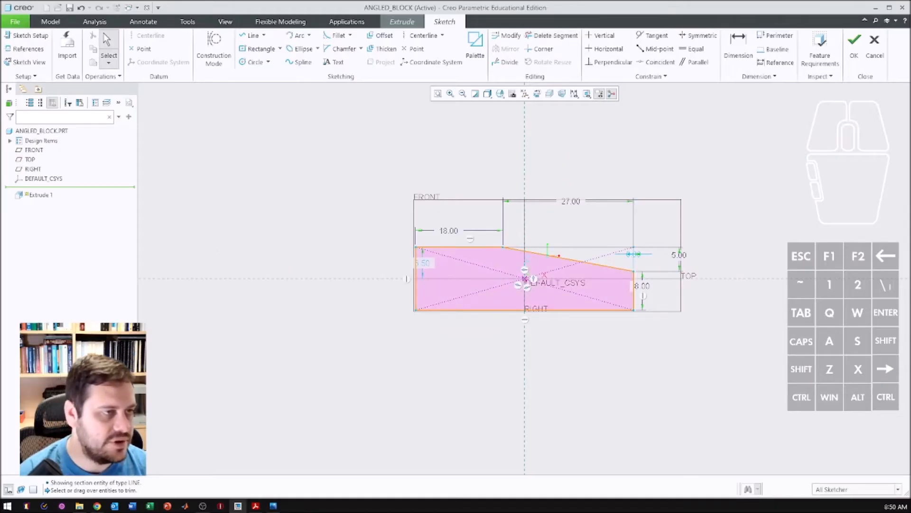
- Following the drawing, sketch a corner rectangle extending left from the profile's upper-left corner, about 34.5 mm long and 3.5 mm high
key(alt+Tab)
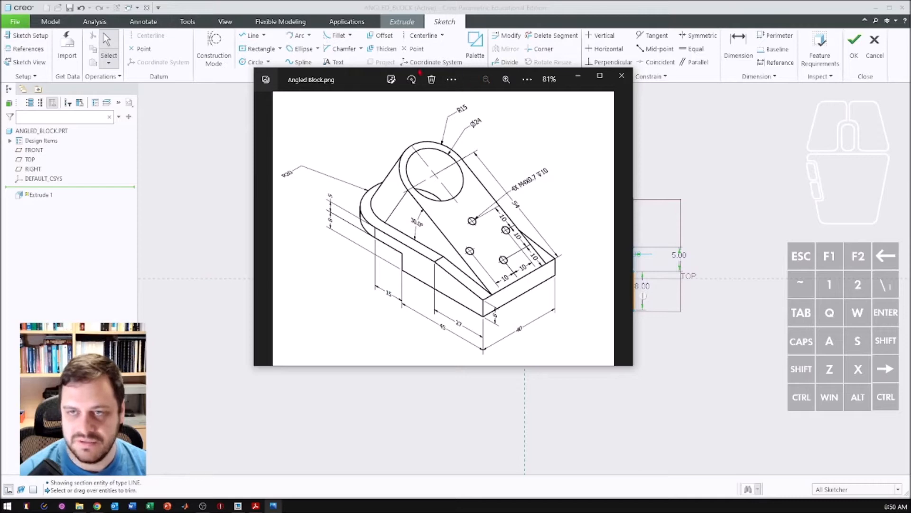
drag(367, 83, 0, 62)
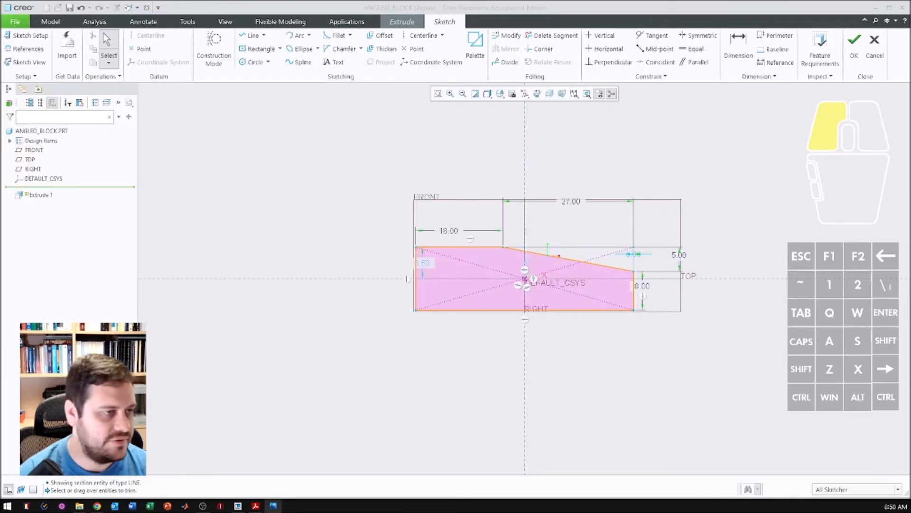
click(280, 48)
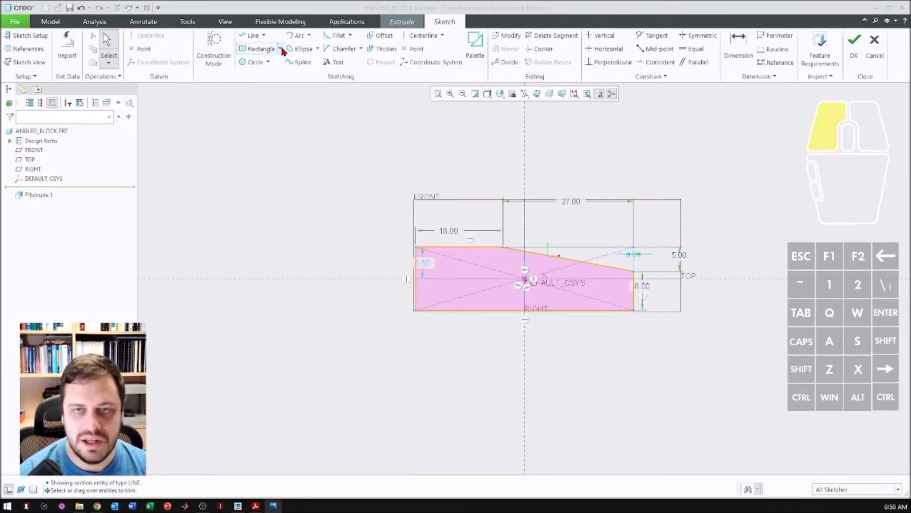
click(273, 61)
click(414, 248)
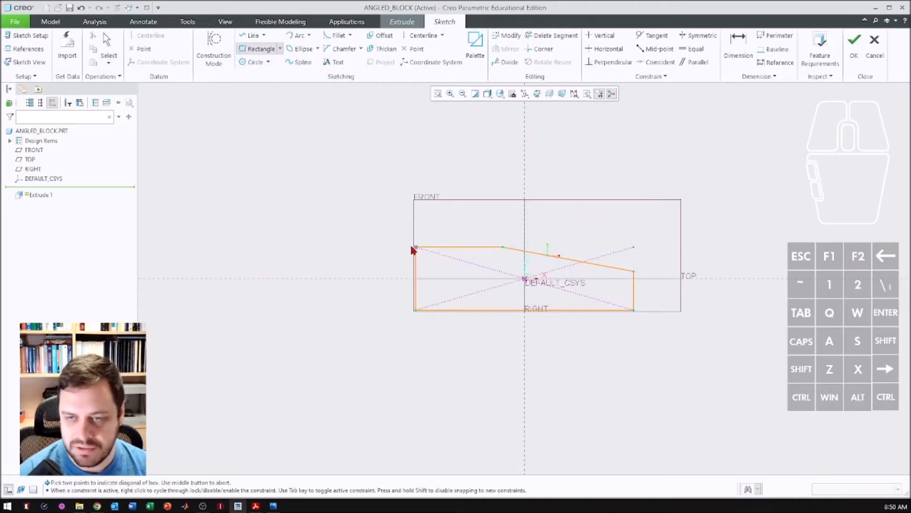
click(248, 264)
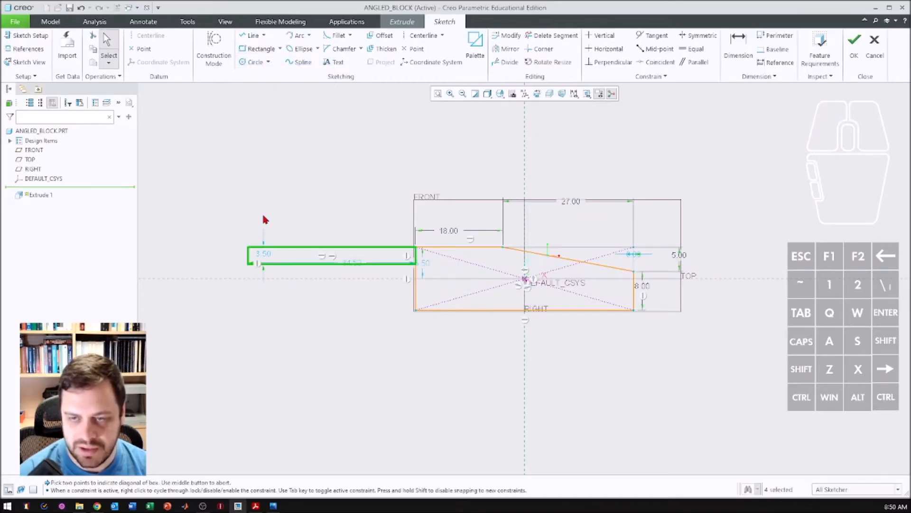
- Set the left rectangle's height to 5 mm and its length to 35 mm
double_click(264, 255)
text(5)
key(Return)
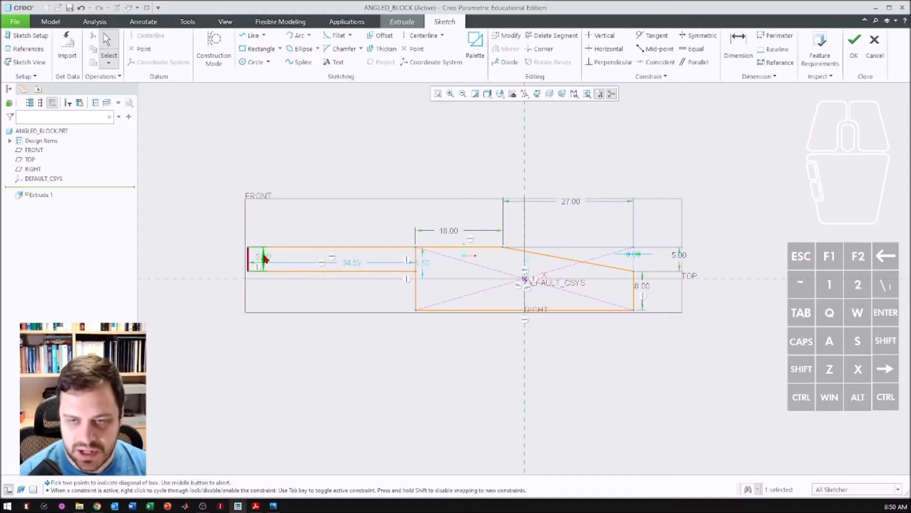
double_click(358, 264)
text(35)
key(Return)
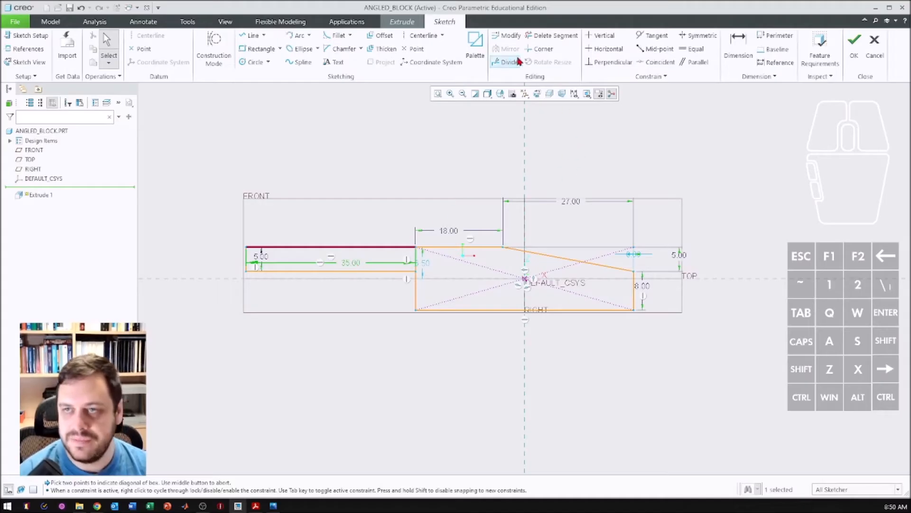
- Delete the shared vertical segment between the left rectangle and the main profile to merge them into one closed outline
click(546, 36)
click(419, 258)
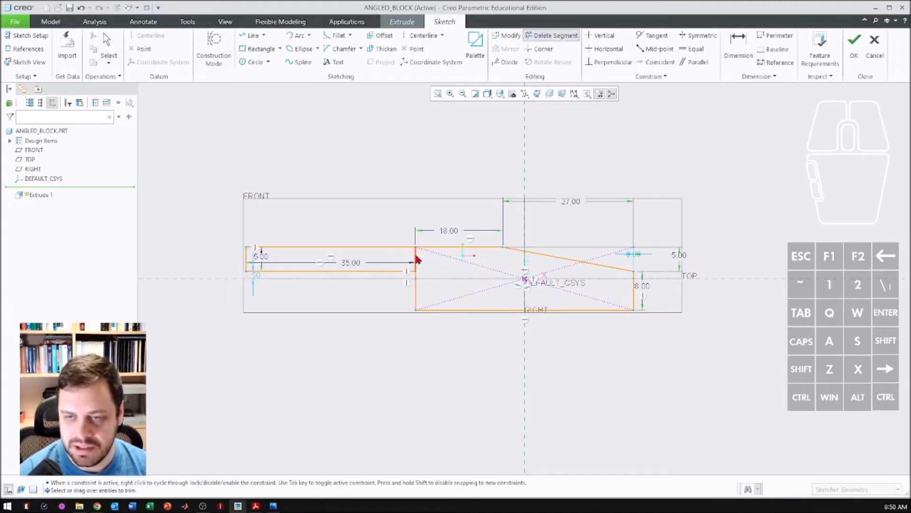
middle_click(364, 168)
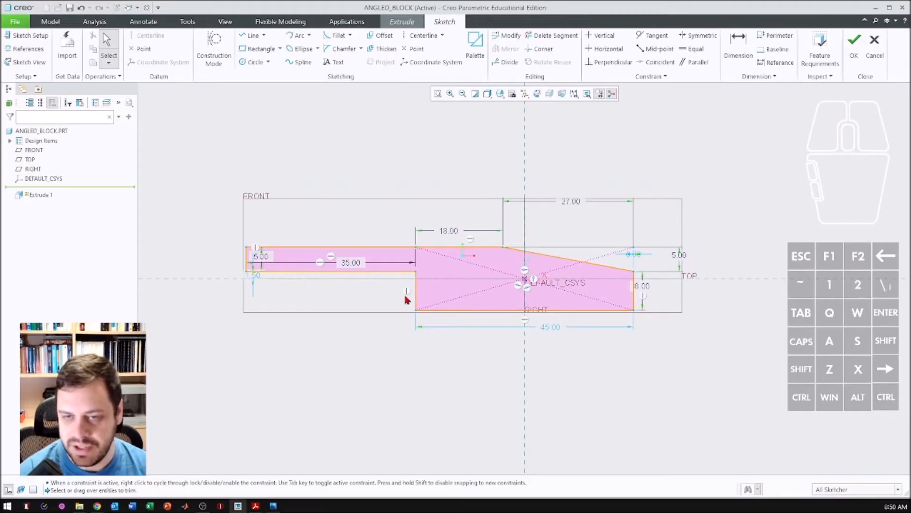
- Finish the side profile sketch and extrude it 40 mm as a solid, symmetric about the sketch plane
click(854, 43)
mouse_move(470, 176)
middle_down()
mouse_move(440, 189)
mouse_move(432, 207)
middle_up()
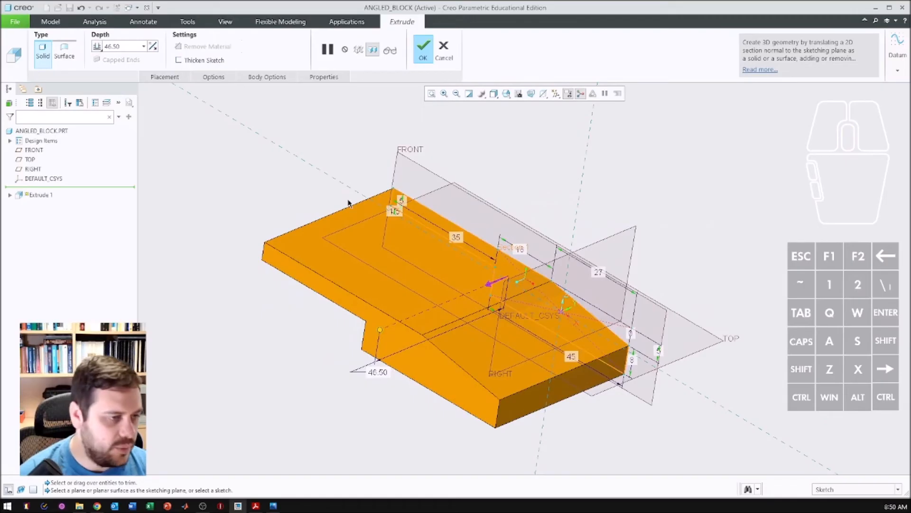
double_click(122, 48)
text(40)
key(Return)
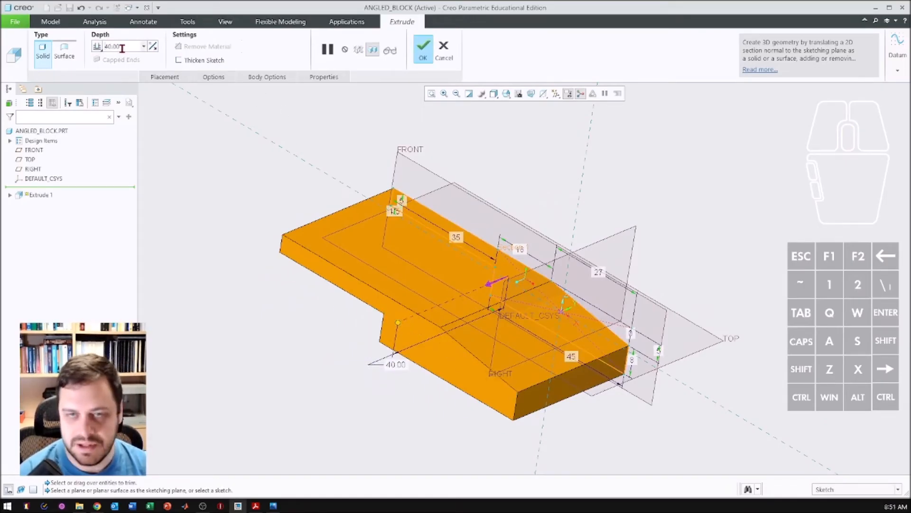
click(99, 49)
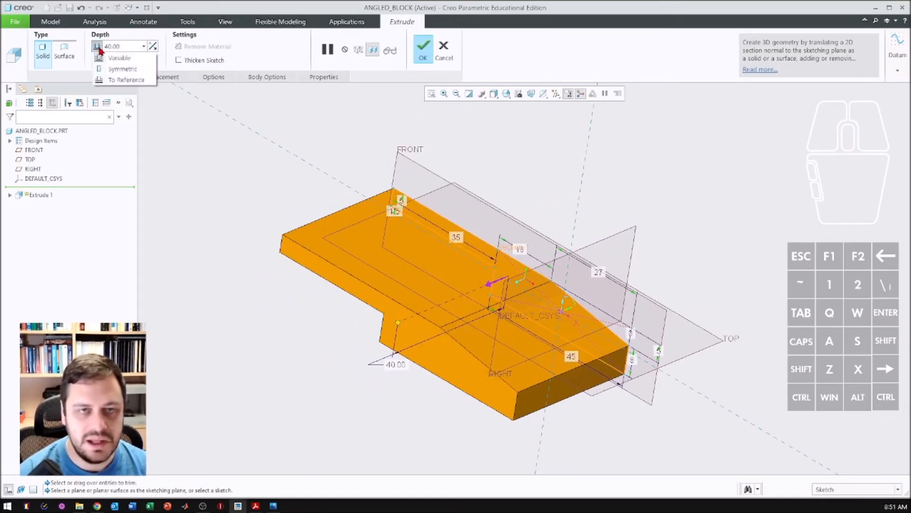
click(114, 70)
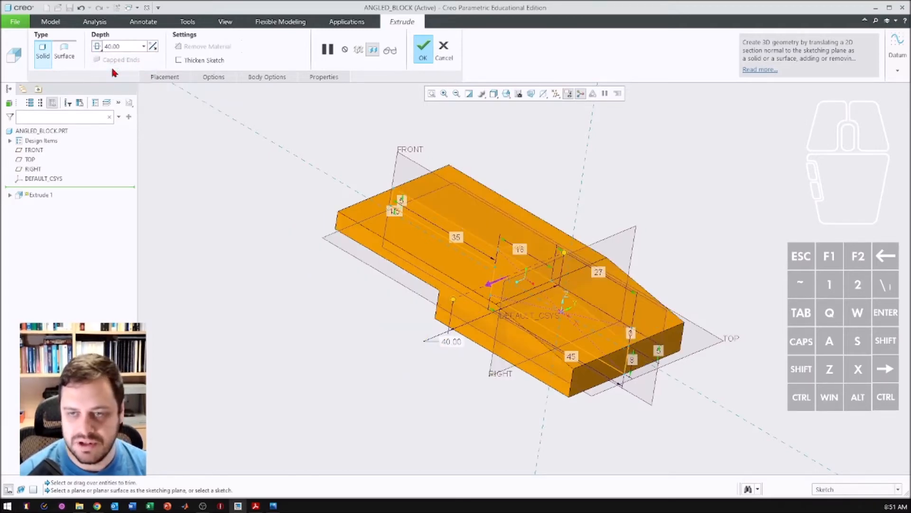
click(423, 47)
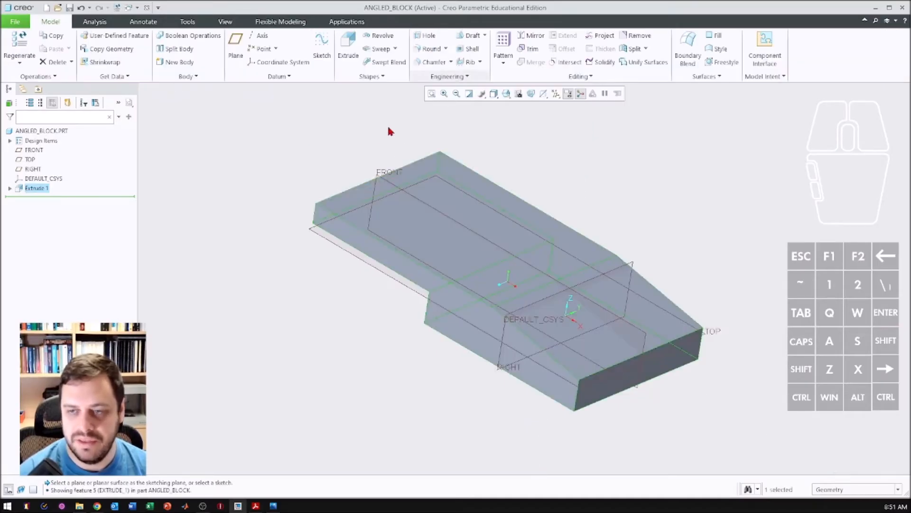
- Following the reference drawing, round both vertical corner edges at the end of the block's thin section with a 20 mm radius
middle_drag(269, 293, 285, 280)
middle_drag(395, 264, 440, 264)
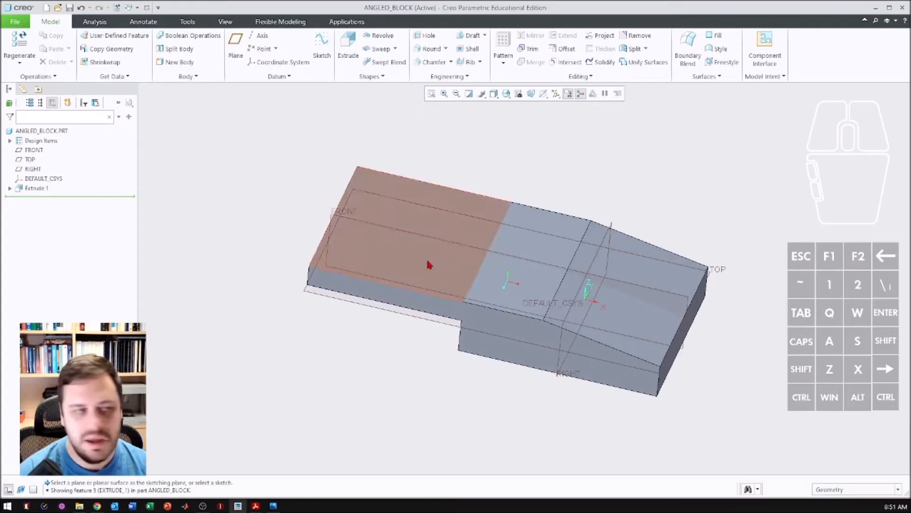
click(273, 506)
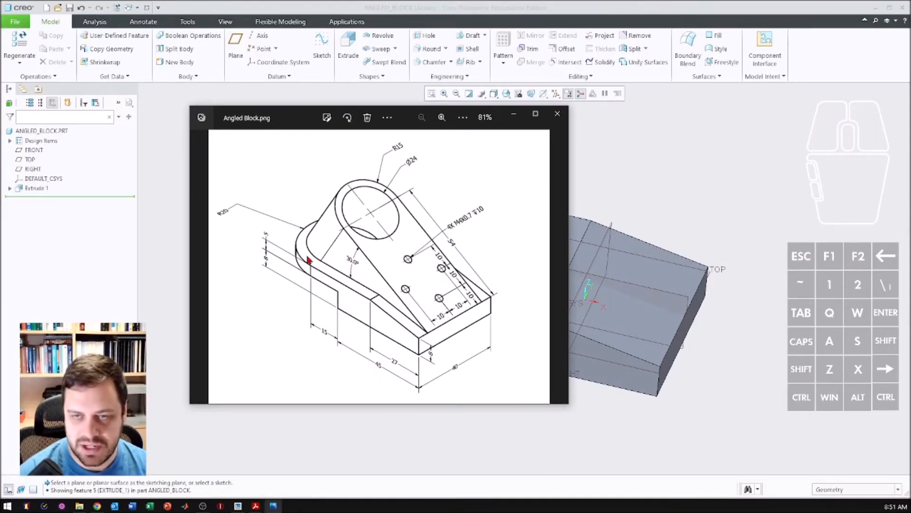
drag(408, 115, 0, 114)
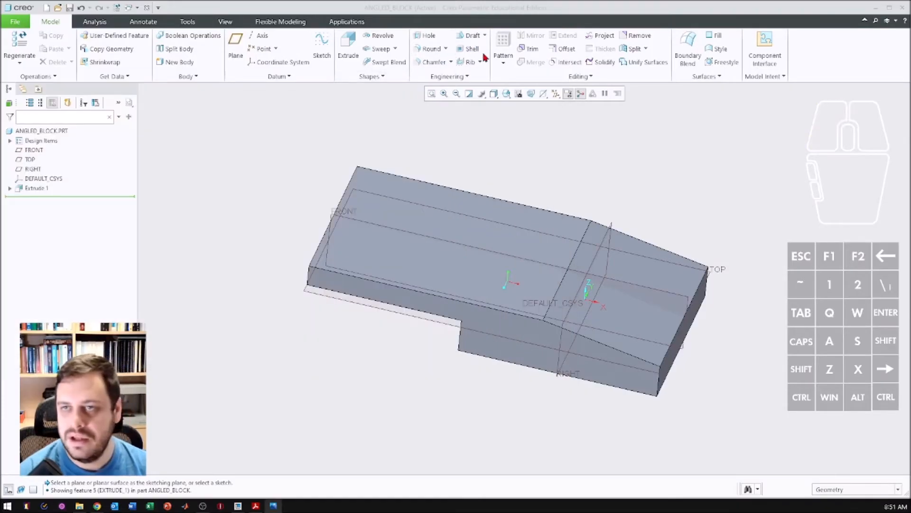
click(430, 48)
middle_drag(373, 256, 399, 168)
double_click(145, 60)
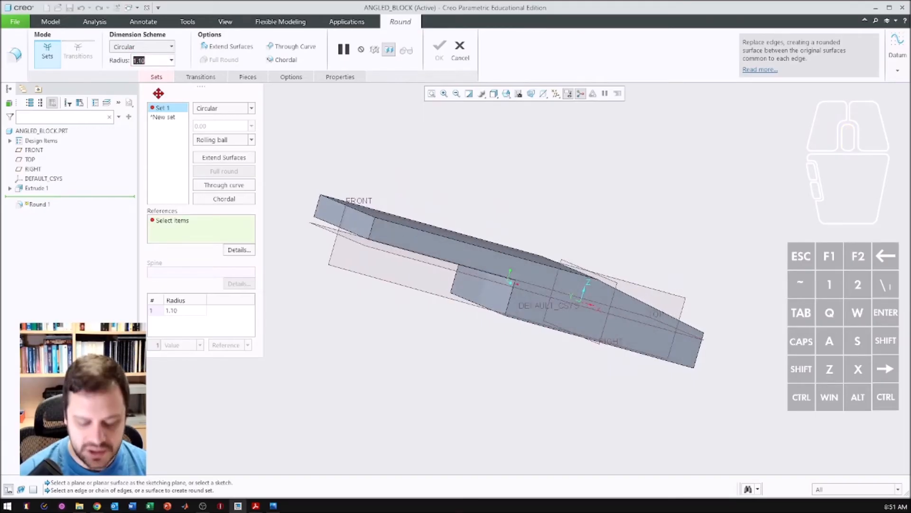
text(20)
key(Return)
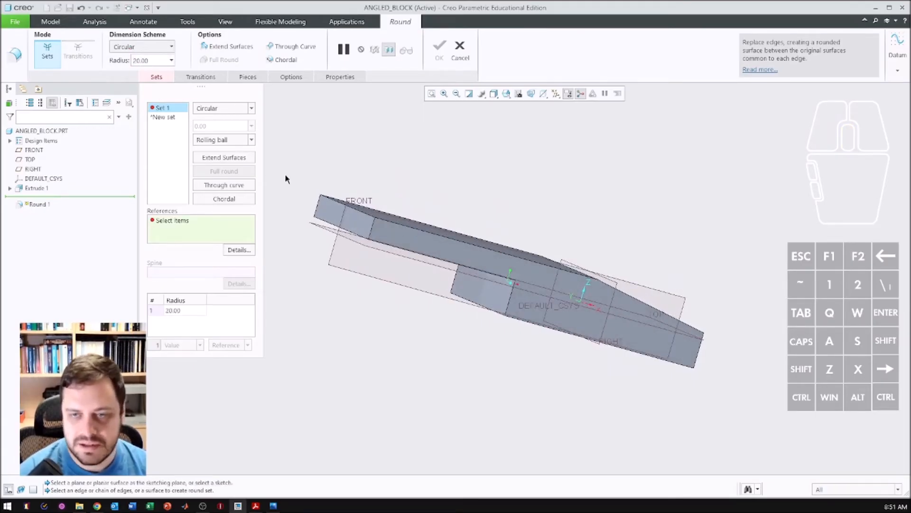
click(374, 229)
middle_drag(303, 219, 356, 268)
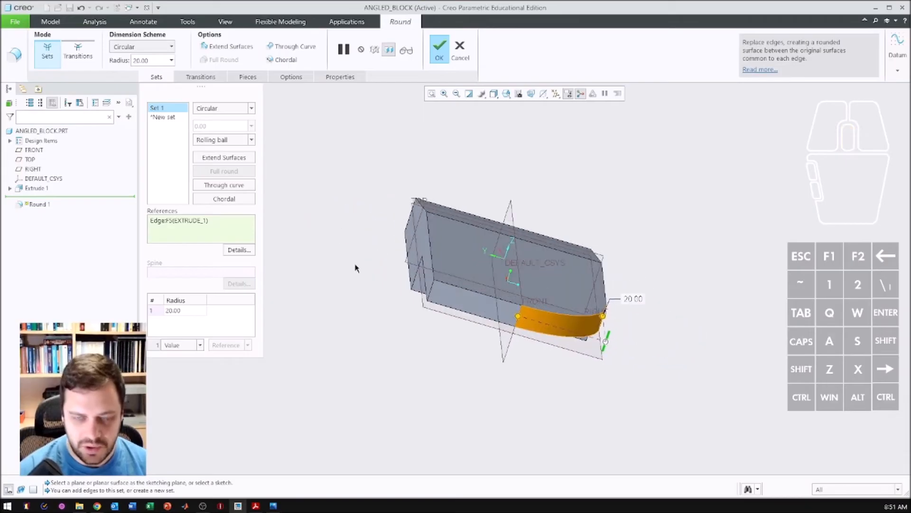
ctrl+click(431, 288)
middle_drag(485, 332, 397, 353)
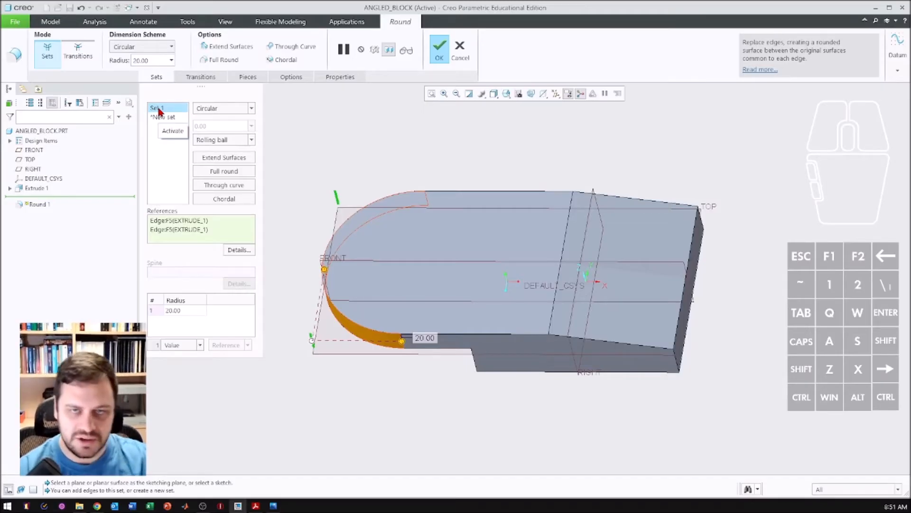
click(440, 49)
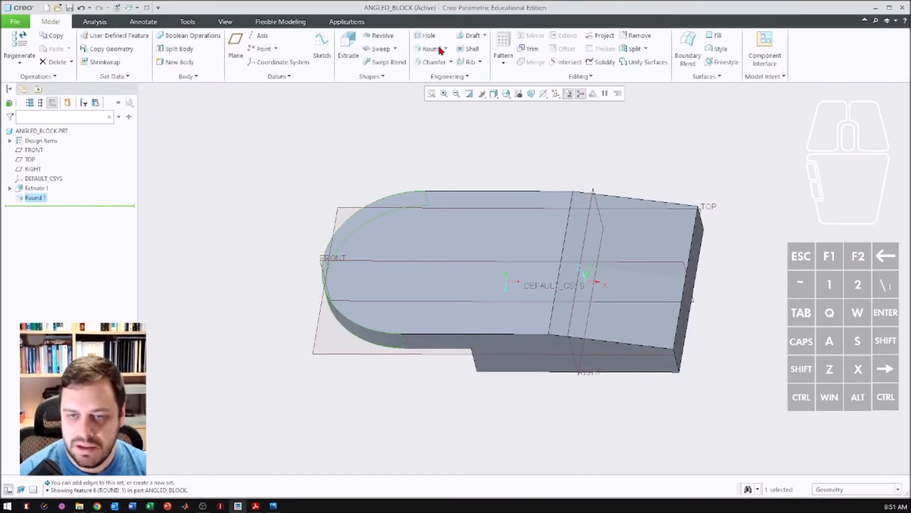
- Start a datum plane through the upper edge of the thick end's face, offset by angle from the block's flat top surface
middle_drag(395, 255, 332, 223)
drag(0, 185, 204, 77)
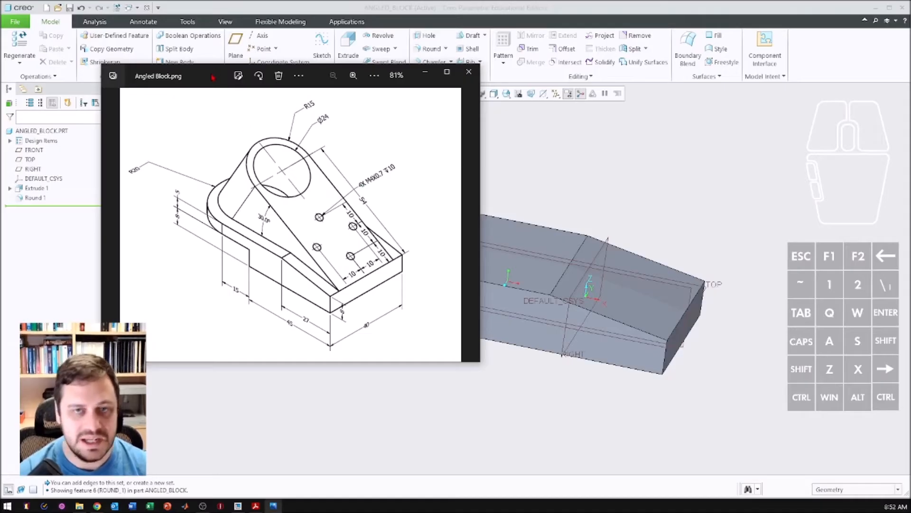
drag(213, 77, 0, 78)
click(206, 164)
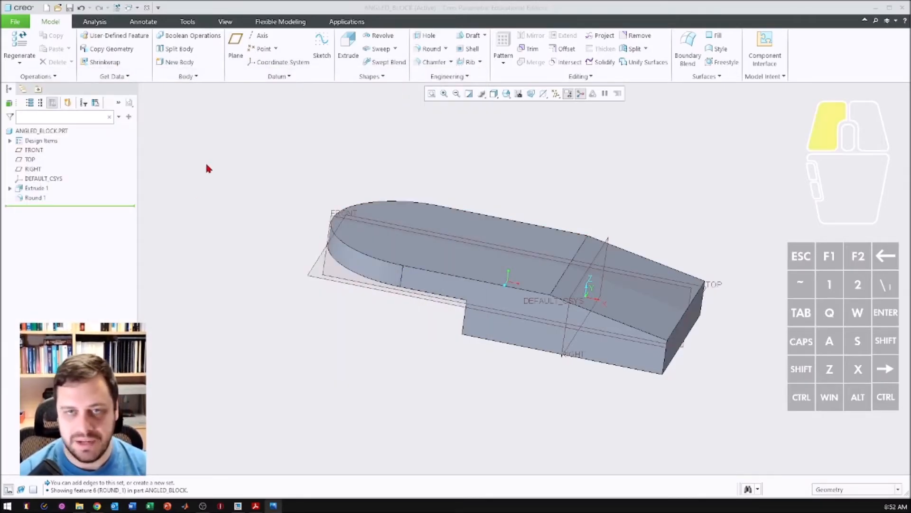
click(236, 46)
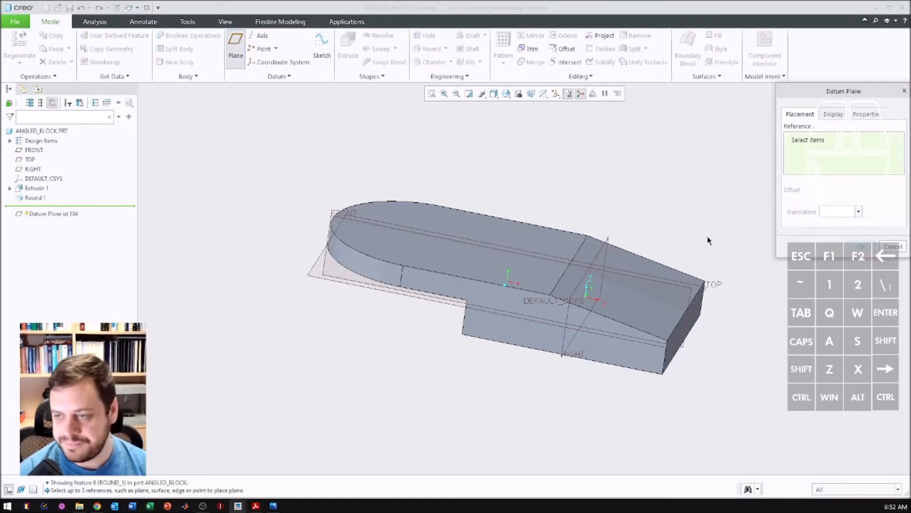
middle_drag(617, 259, 565, 262)
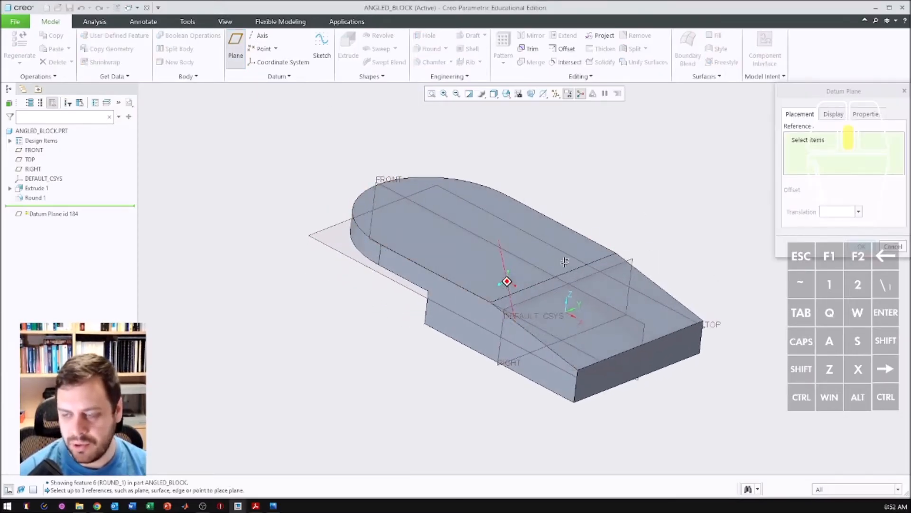
click(677, 331)
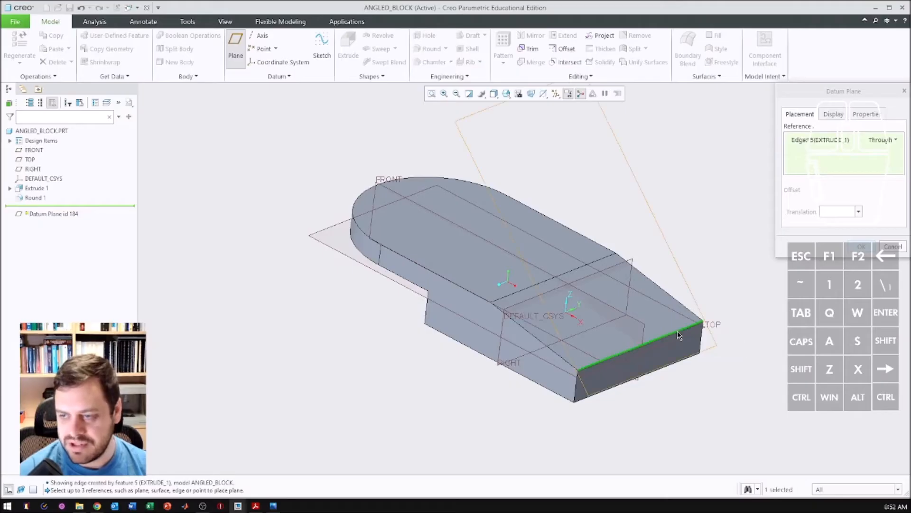
ctrl+click(451, 249)
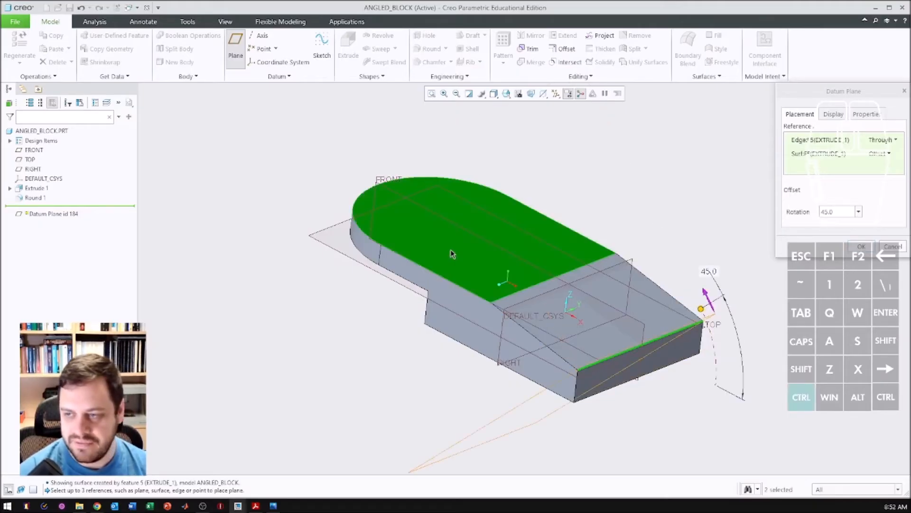
- Try a 330° rotation for the datum plane and reset the rotation to 0°
drag(702, 309, 706, 379)
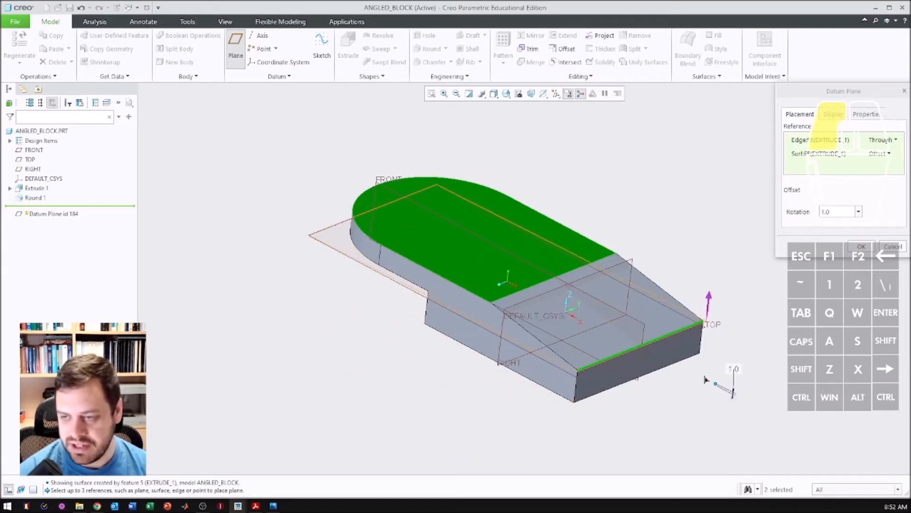
drag(706, 380, 712, 402)
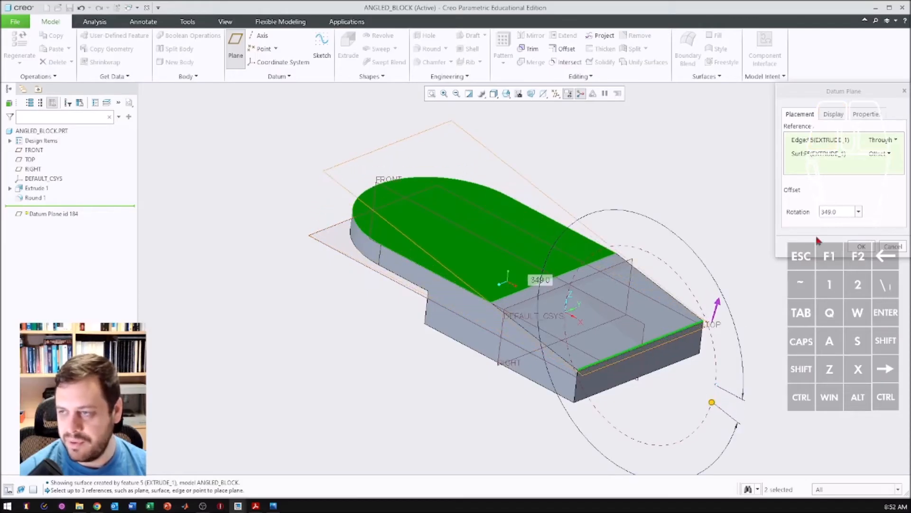
double_click(835, 211)
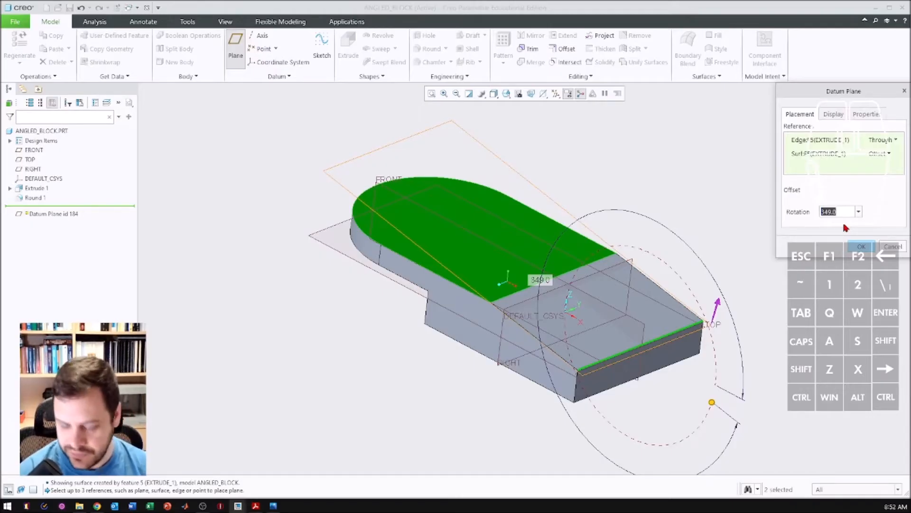
text(360-30)
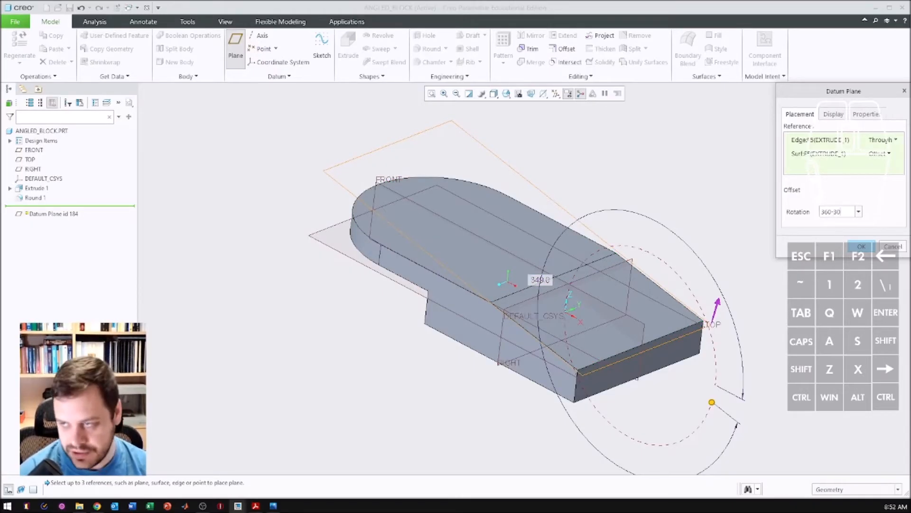
key(Return)
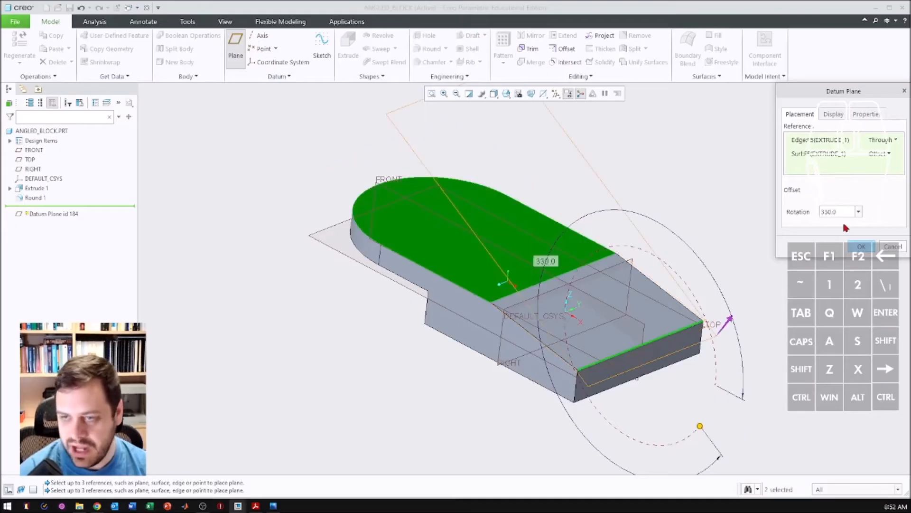
middle_drag(458, 219, 505, 267)
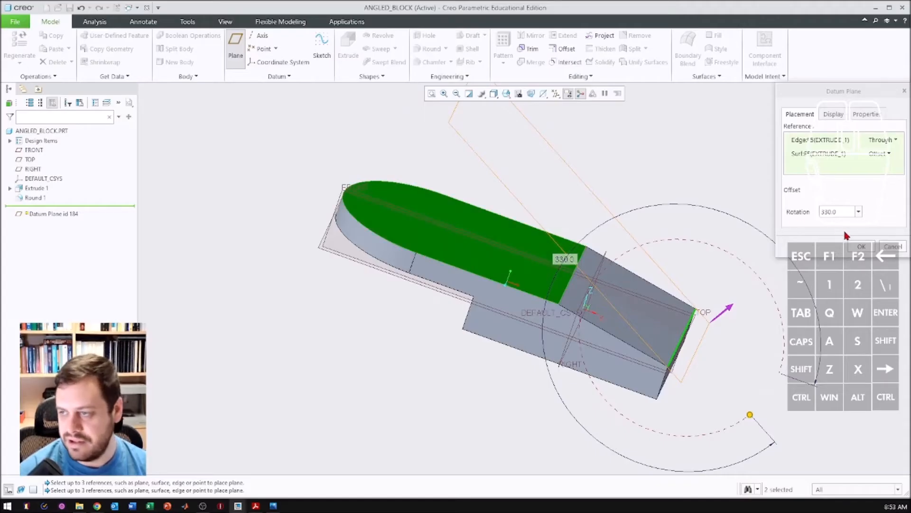
click(840, 212)
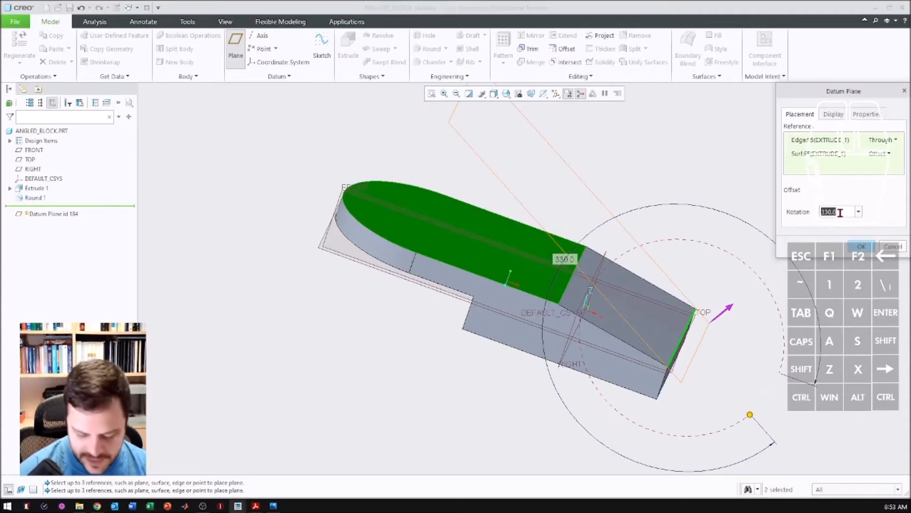
text(0)
middle_drag(610, 334, 666, 305)
- Set the datum plane's rotation to -30° so it slopes upward over the block, and create the plane
click(837, 214)
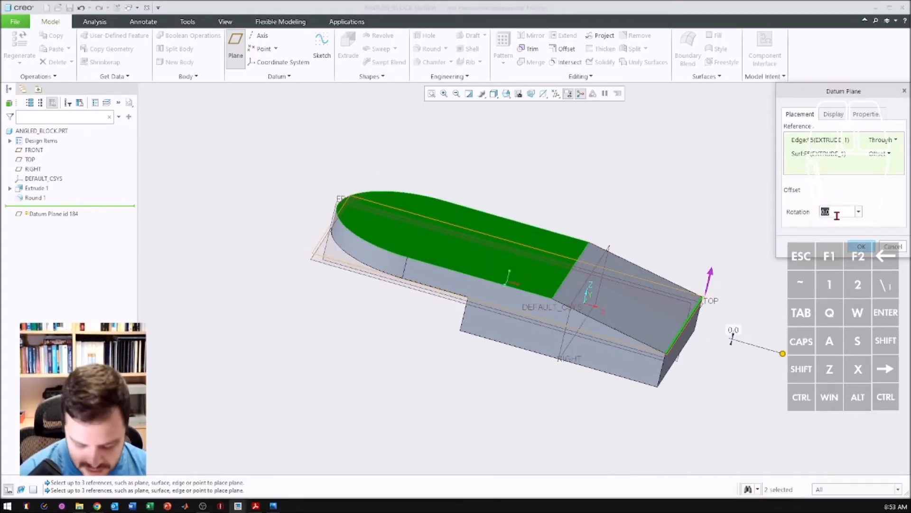
text(30)
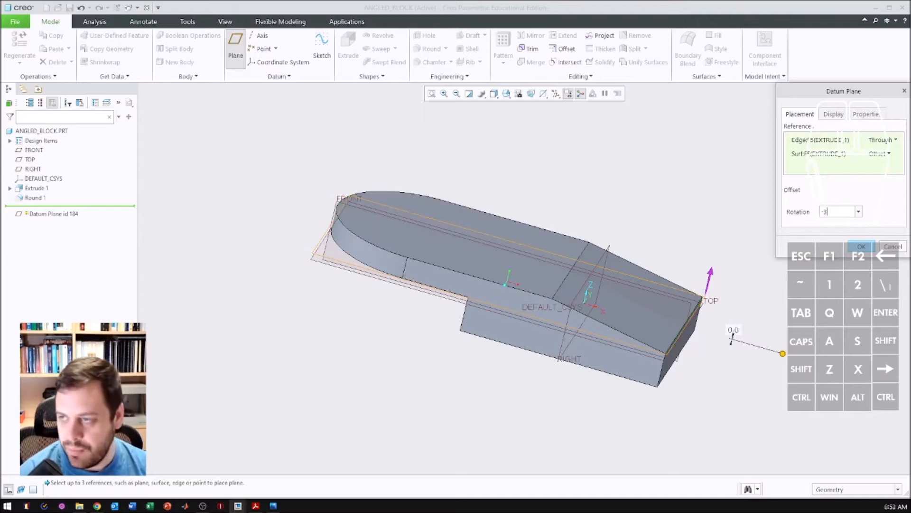
key(Return)
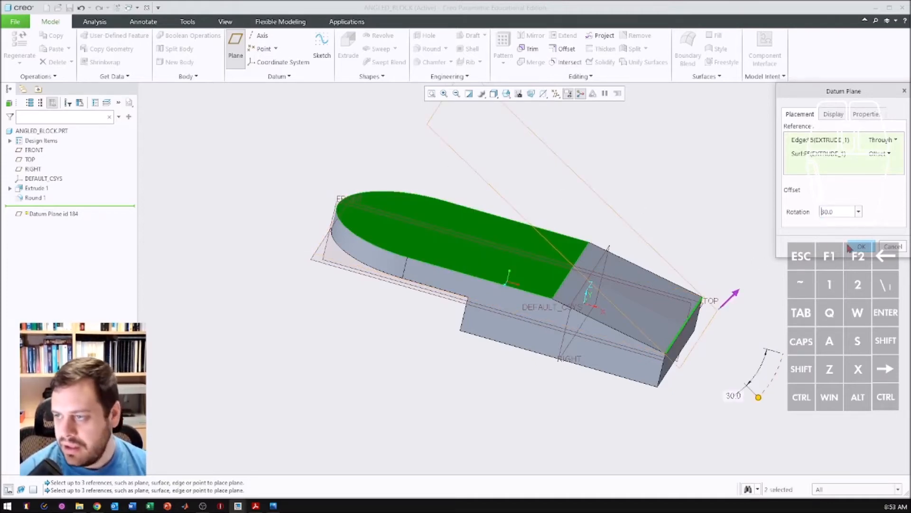
click(863, 247)
middle_drag(862, 247, 513, 247)
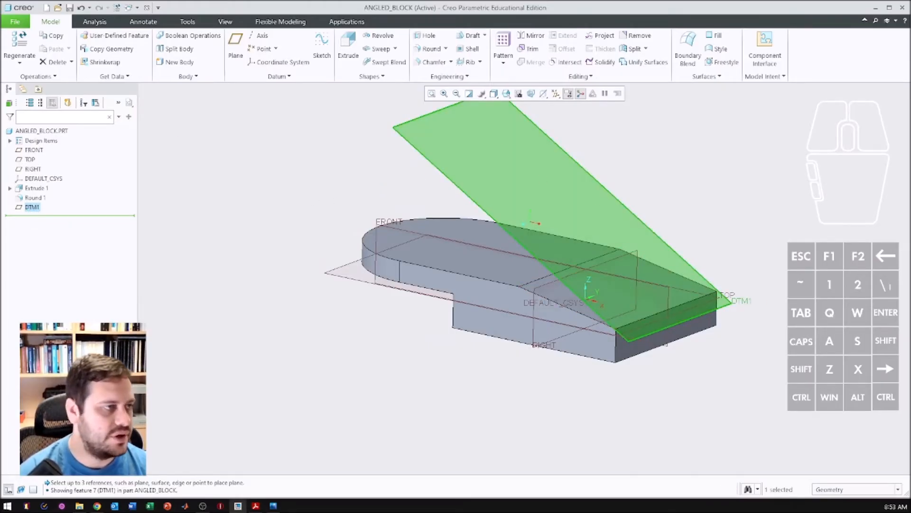
- Following the drawing, start an extrude sketch on the inclined datum plane and draw a circle centred on the vertical reference near the rounded end
drag(166, 512, 141, 118)
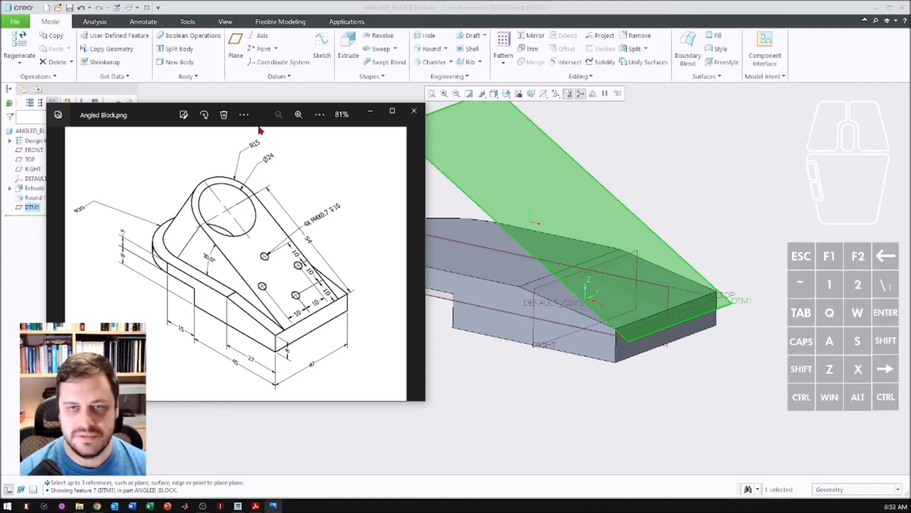
drag(264, 117, 0, 129)
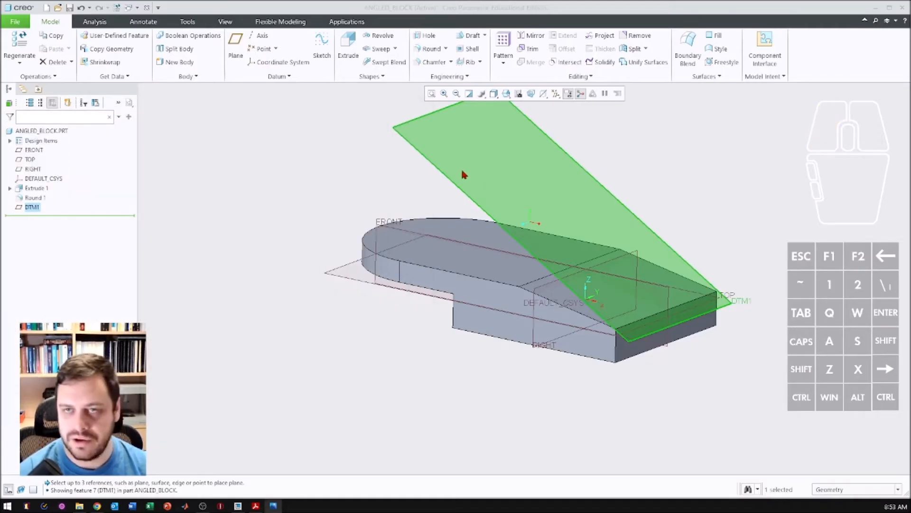
click(348, 47)
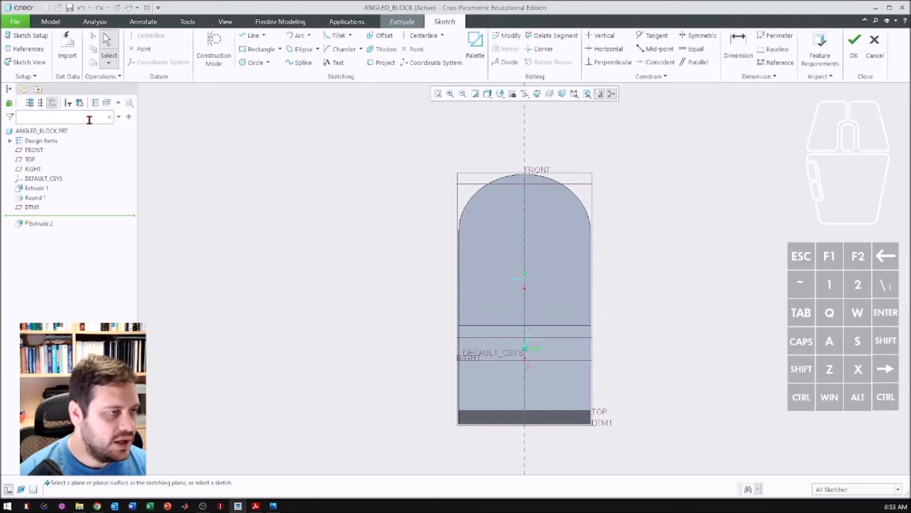
click(252, 62)
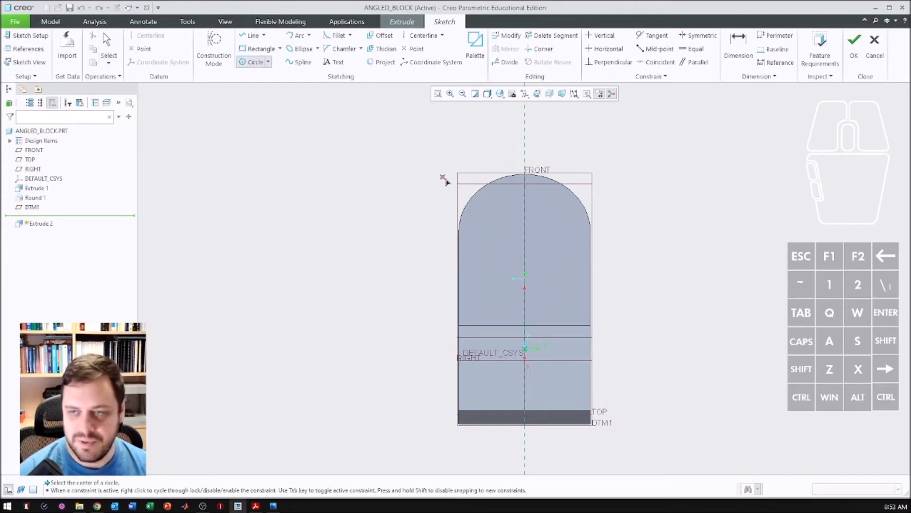
click(527, 220)
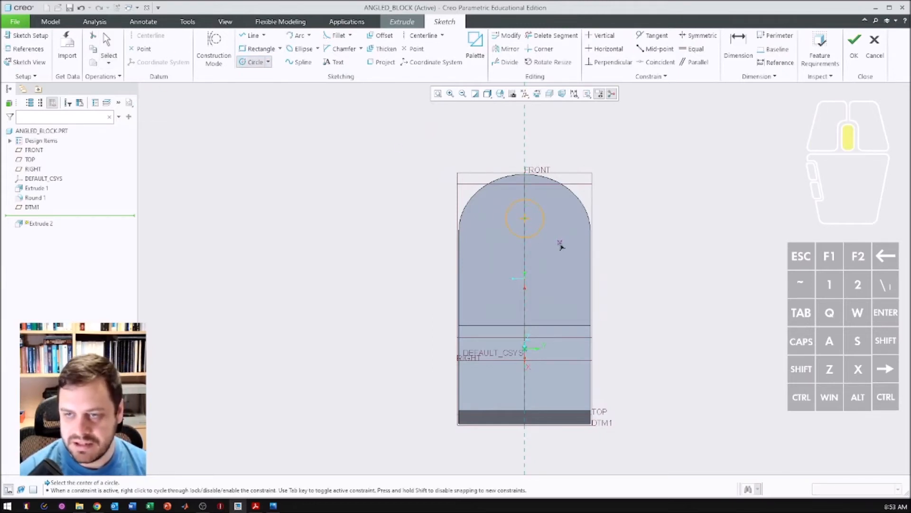
- Finish the circle on the vertical reference and set its diameter to 24 mm
click(506, 209)
middle_click(506, 209)
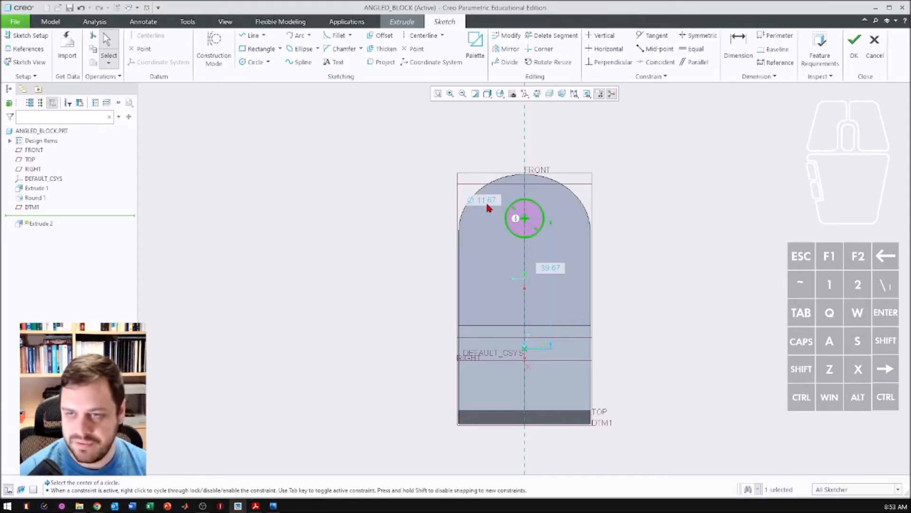
double_click(486, 201)
text(24)
key(Return)
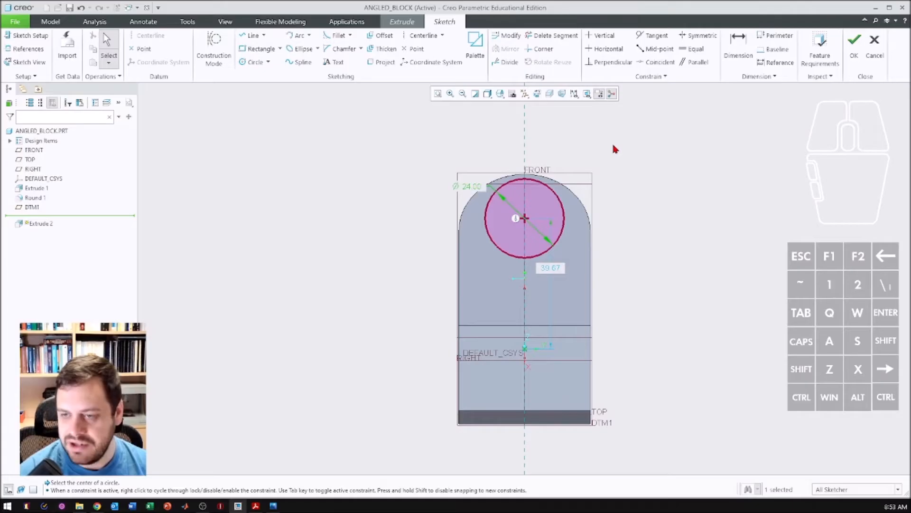
- Dimension the circle's centre from the upper edge of the block's end face and set the distance to 54 mm
click(738, 44)
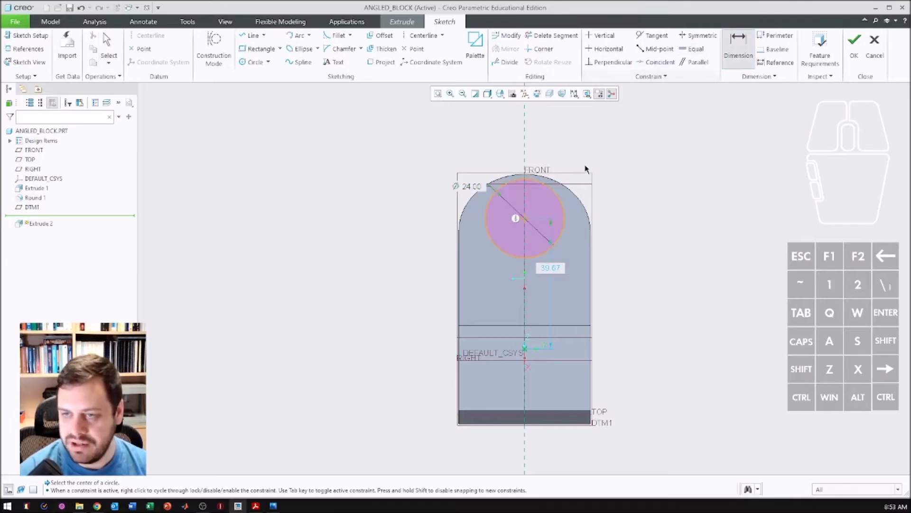
click(525, 219)
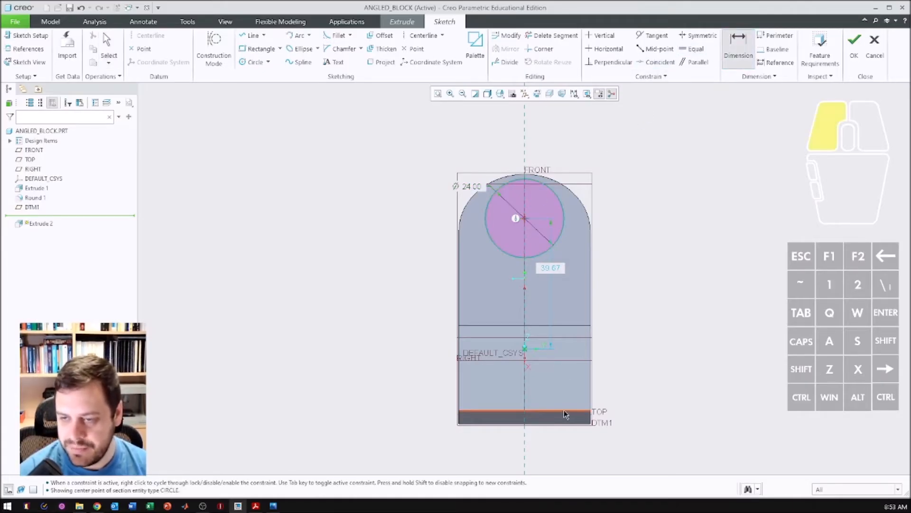
mouse_move(576, 350)
middle_down()
mouse_move(645, 332)
mouse_move(636, 324)
middle_up()
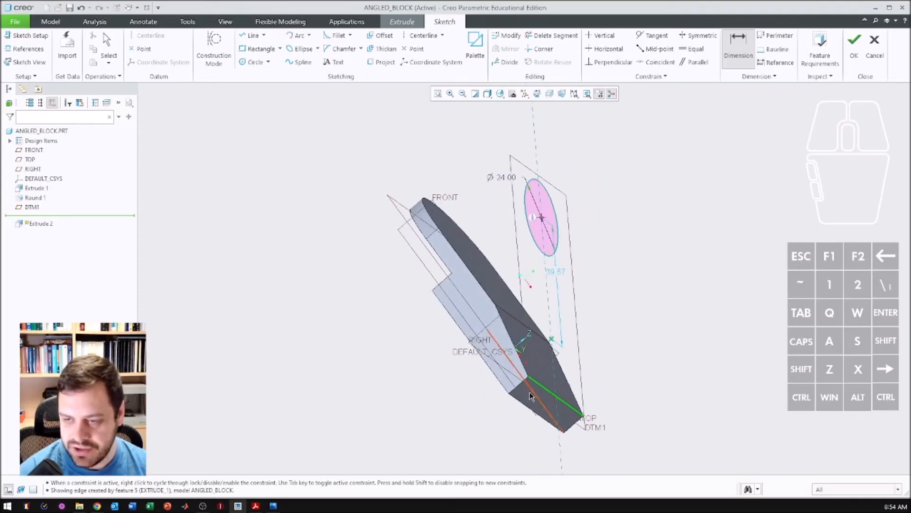
click(537, 94)
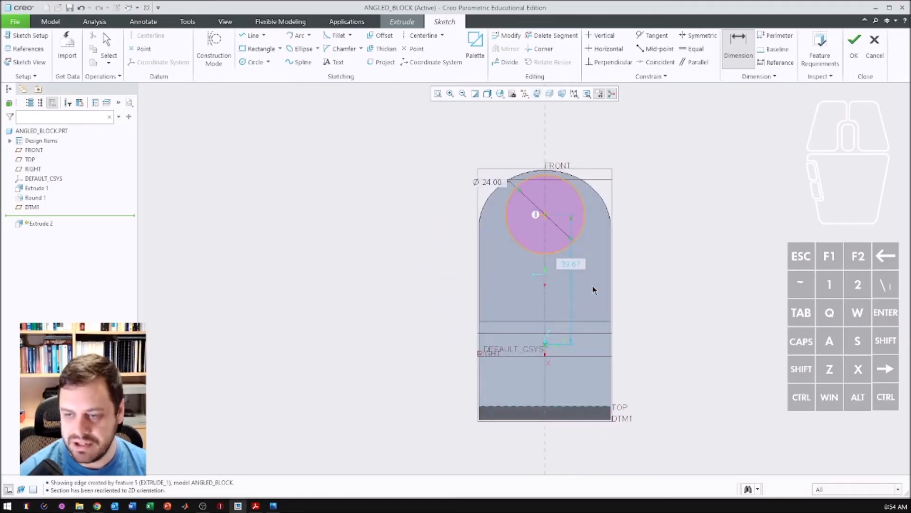
middle_click(665, 309)
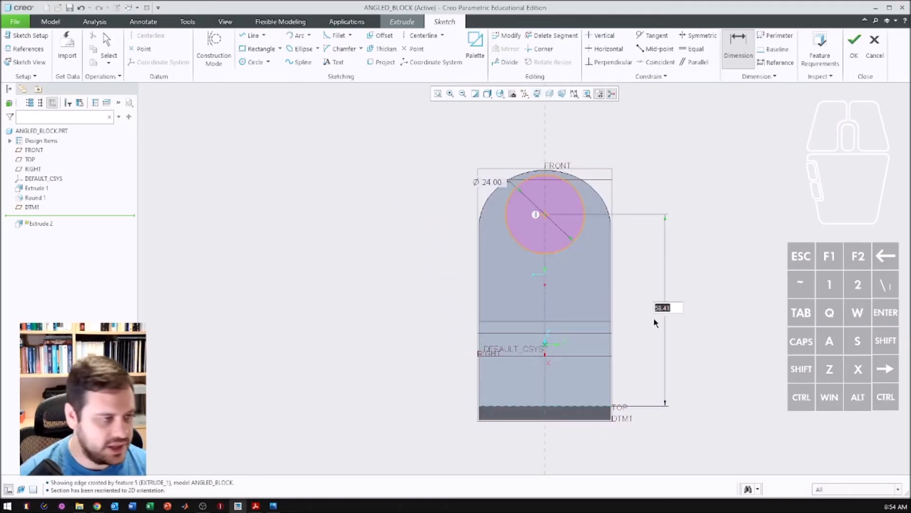
text(54)
key(Return)
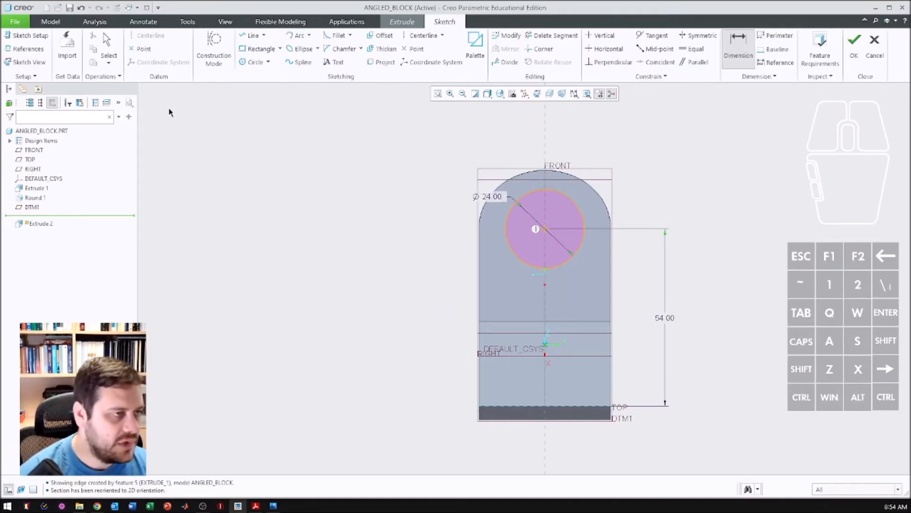
- Draw a second circle concentric with the first, set its diameter to 30 mm, and check it against the Angled Block drawing
click(252, 62)
click(545, 228)
click(576, 196)
middle_click(602, 202)
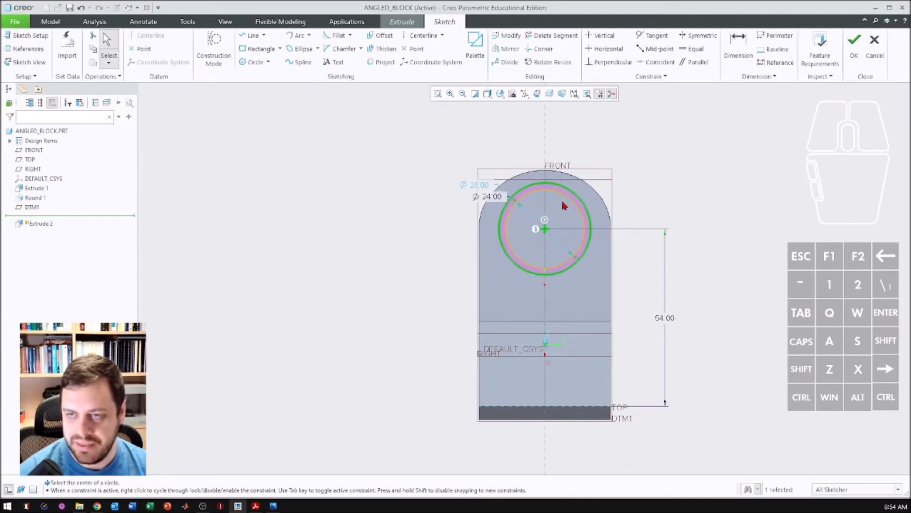
click(484, 186)
double_click(483, 187)
text(30)
key(Return)
drag(0, 89, 185, 89)
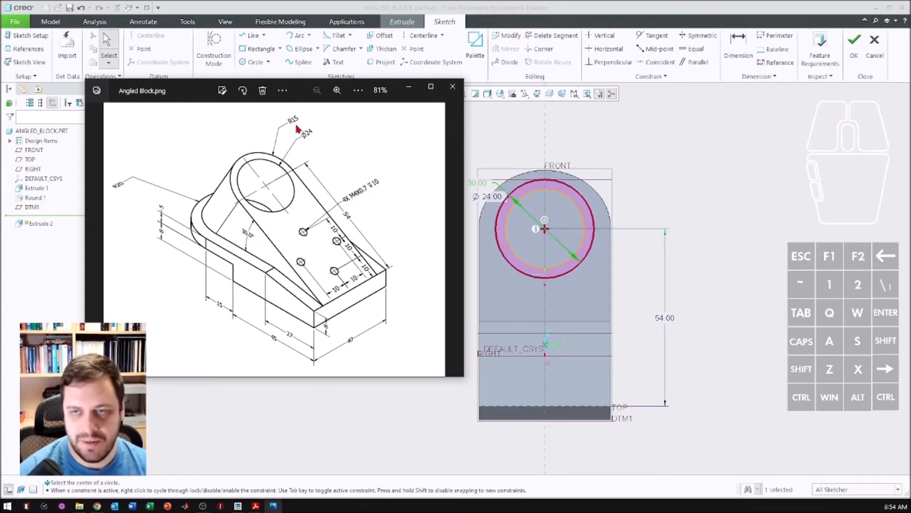
drag(187, 96, 0, 101)
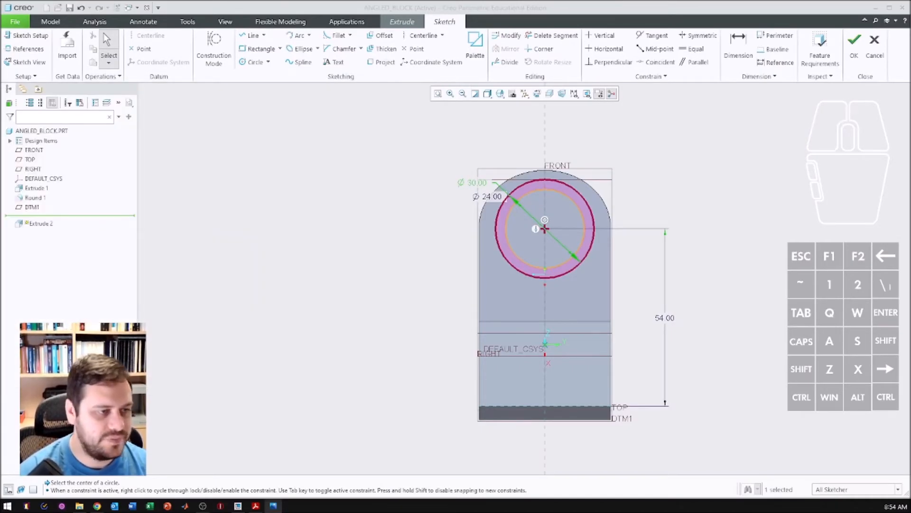
- Draw a vertical line from the outer circle's left quadrant down to the upper edge of the block's end face
click(248, 37)
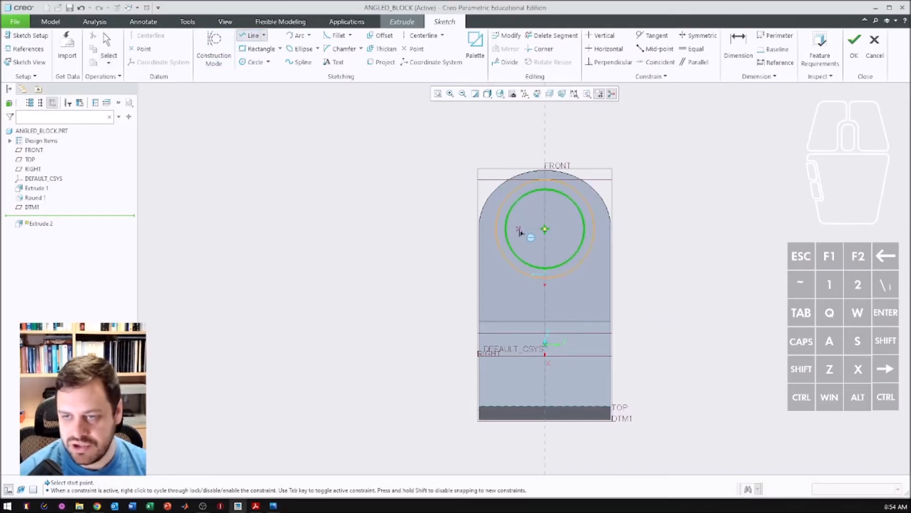
click(496, 229)
click(496, 406)
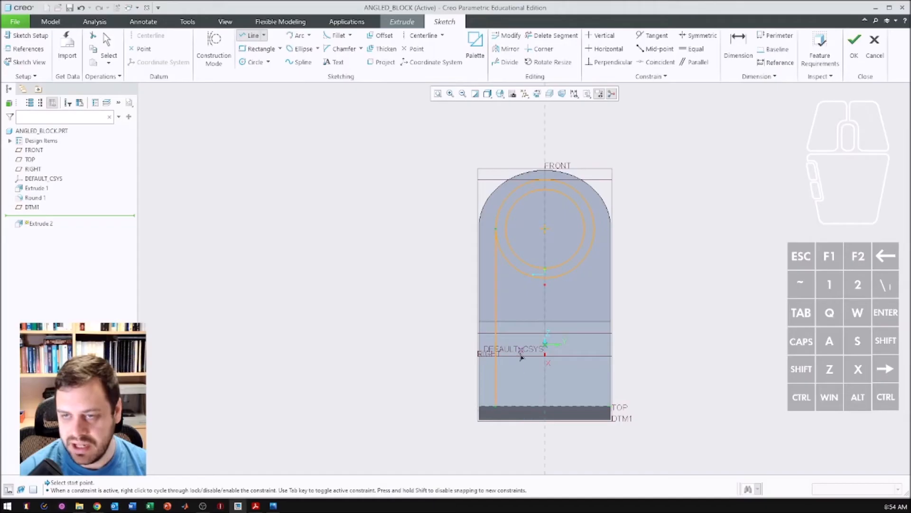
middle_click(411, 258)
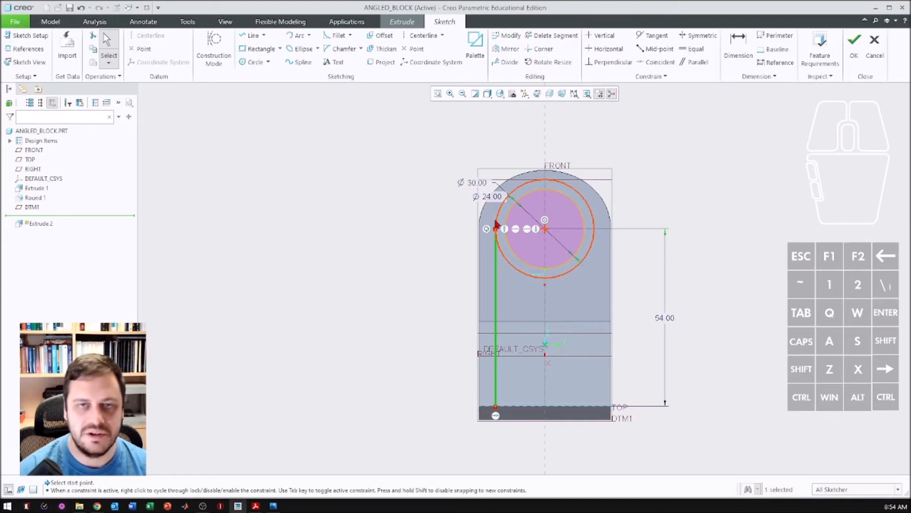
- Draw a vertical line from the outer circle's right quadrant to the end edge and close the profile along that edge
click(251, 35)
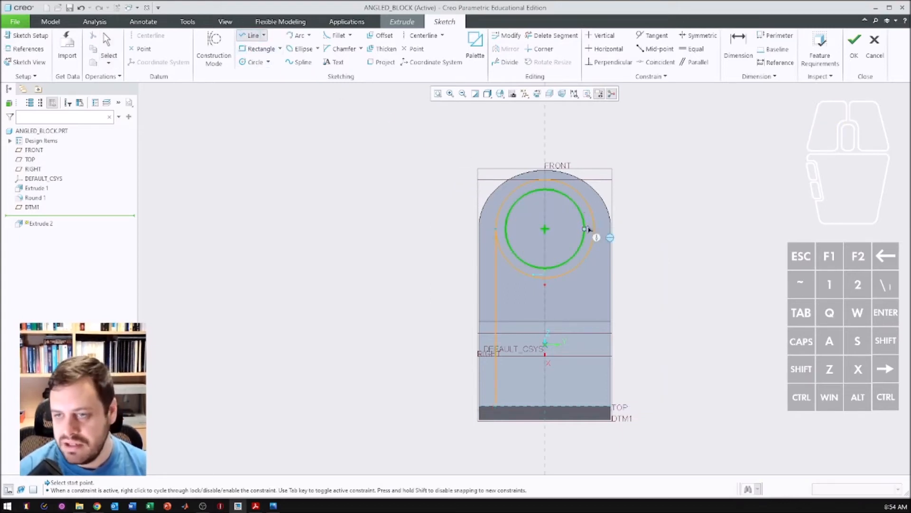
click(594, 229)
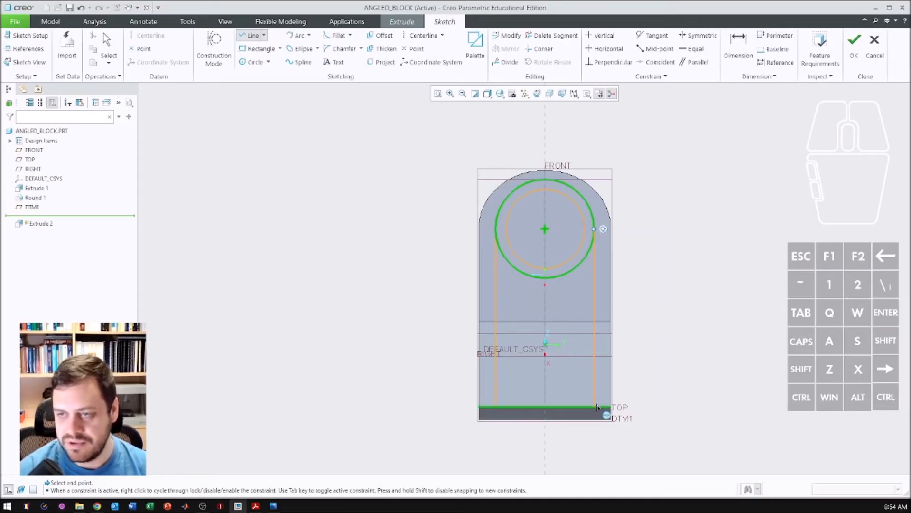
click(596, 408)
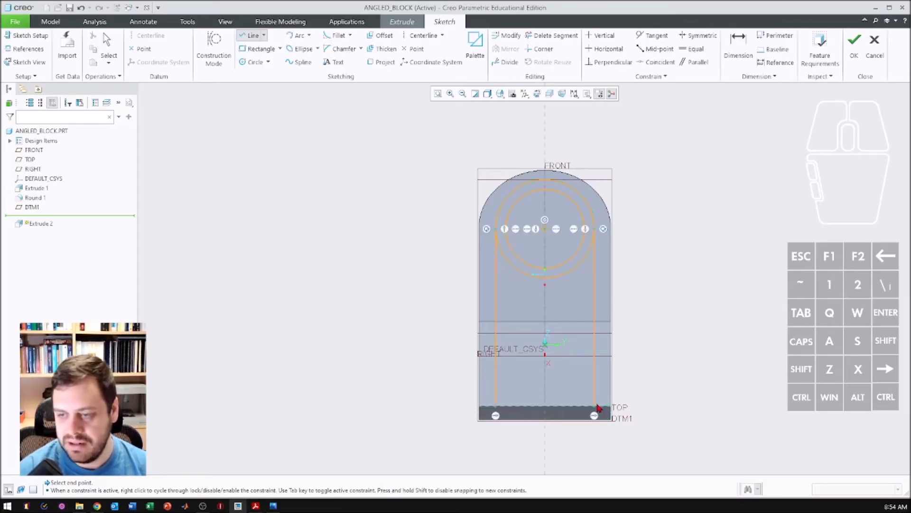
click(499, 412)
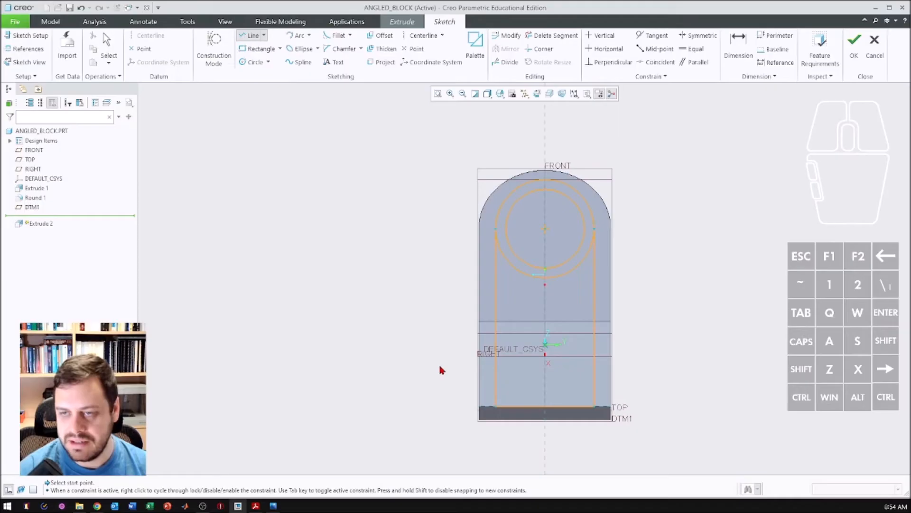
middle_click(424, 350)
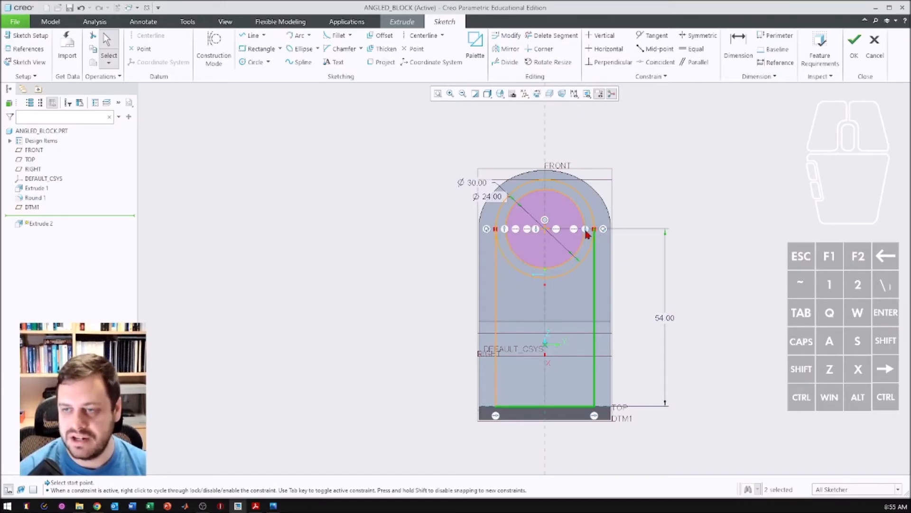
- Trim away the lower half of the 30 mm circle, compare the profile with the reference drawing, and finish the sketch
click(553, 36)
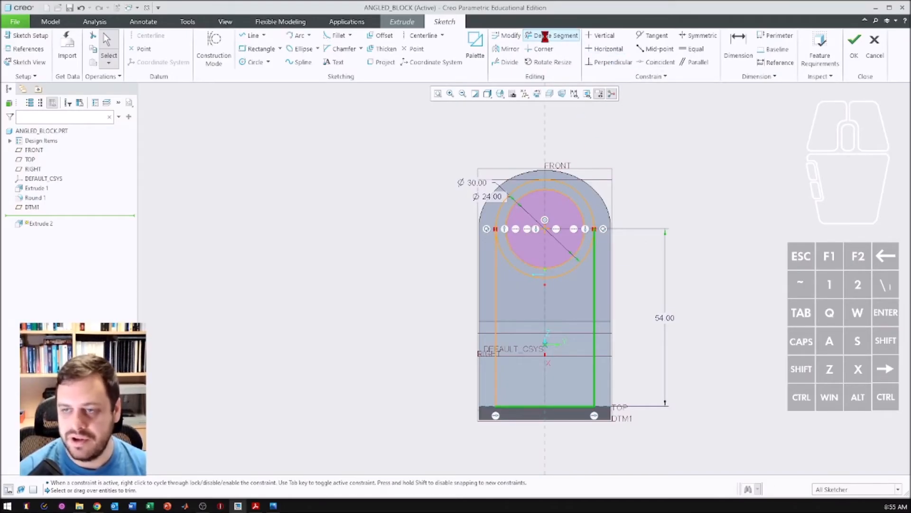
click(583, 263)
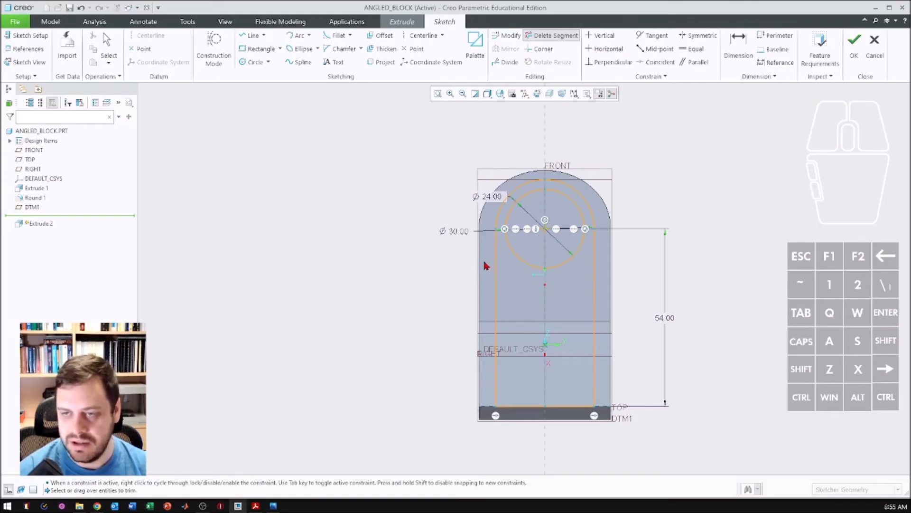
middle_click(377, 215)
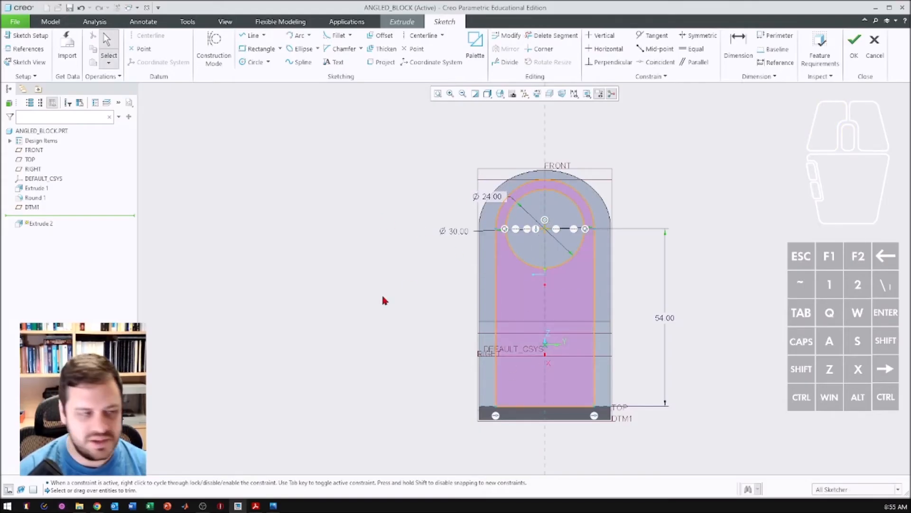
key(alt+Tab)
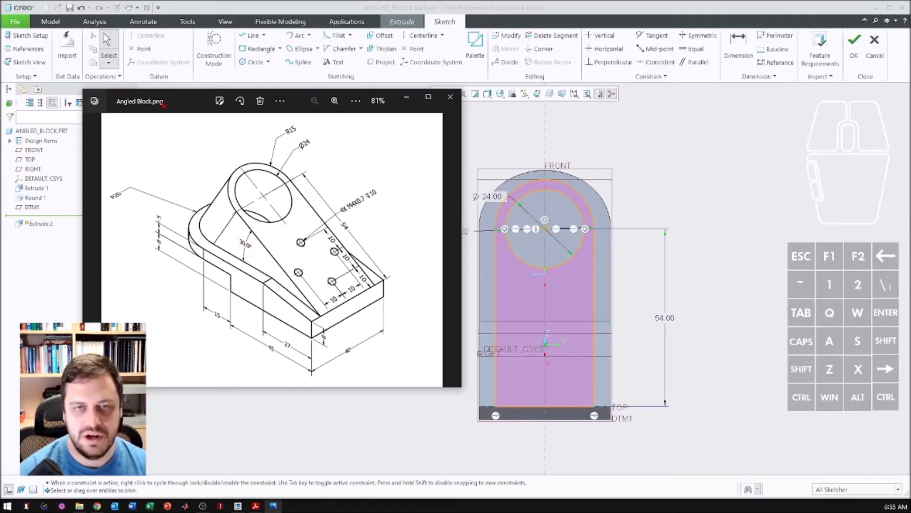
drag(185, 106, 0, 100)
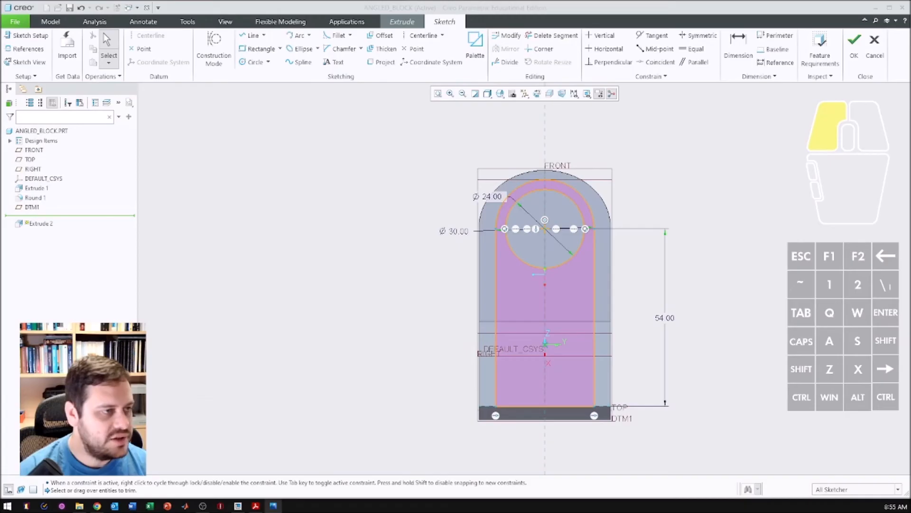
click(855, 42)
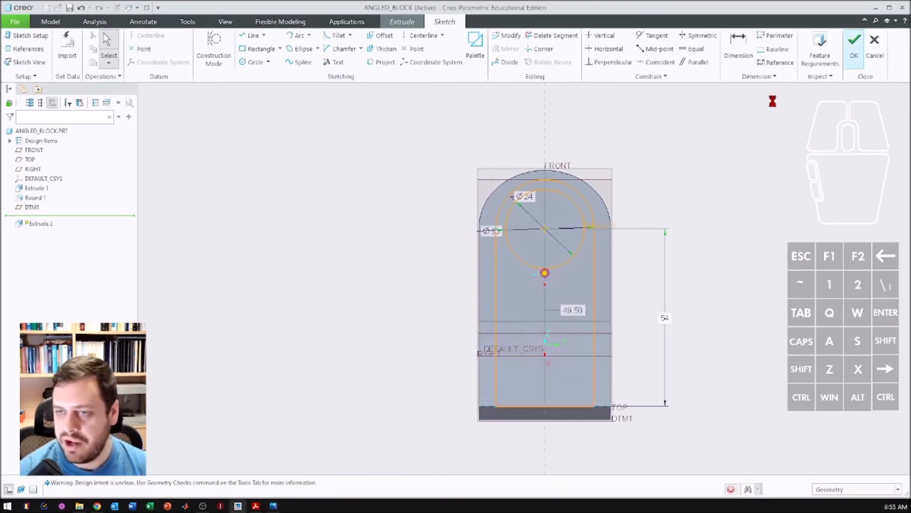
- Flip the extrusion direction toward the block and stretch its depth to 35 mm
middle_drag(524, 261, 584, 265)
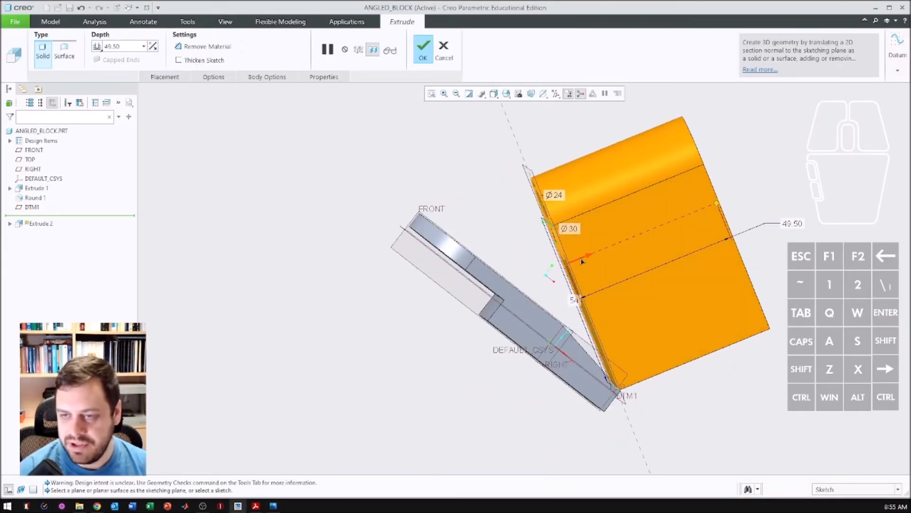
click(582, 260)
drag(414, 327, 461, 315)
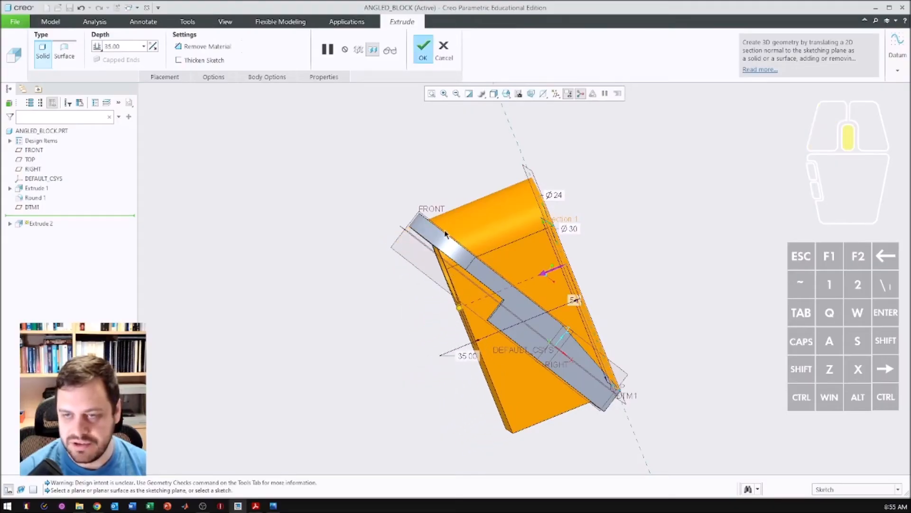
- Adjust the extrusion depth to 34.5 mm while inspecting where it passes through the underside of the base
middle_drag(445, 230, 417, 225)
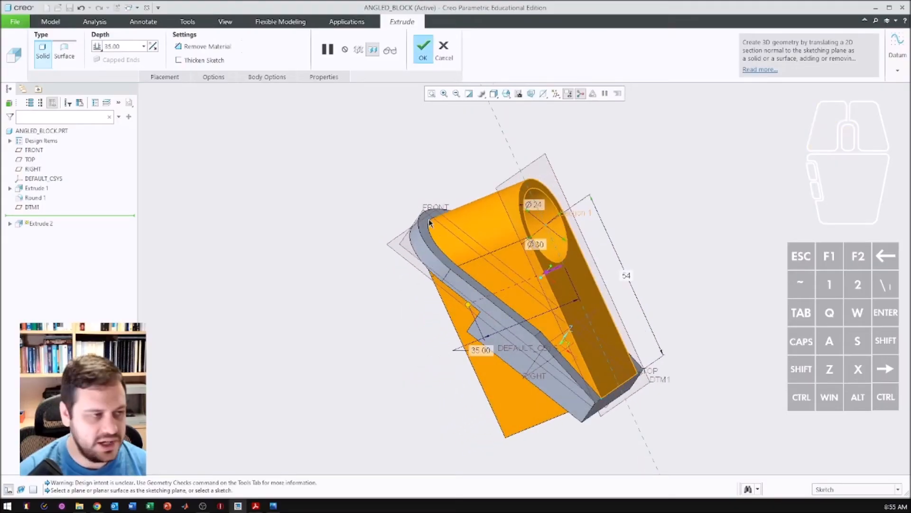
middle_drag(475, 303, 457, 339)
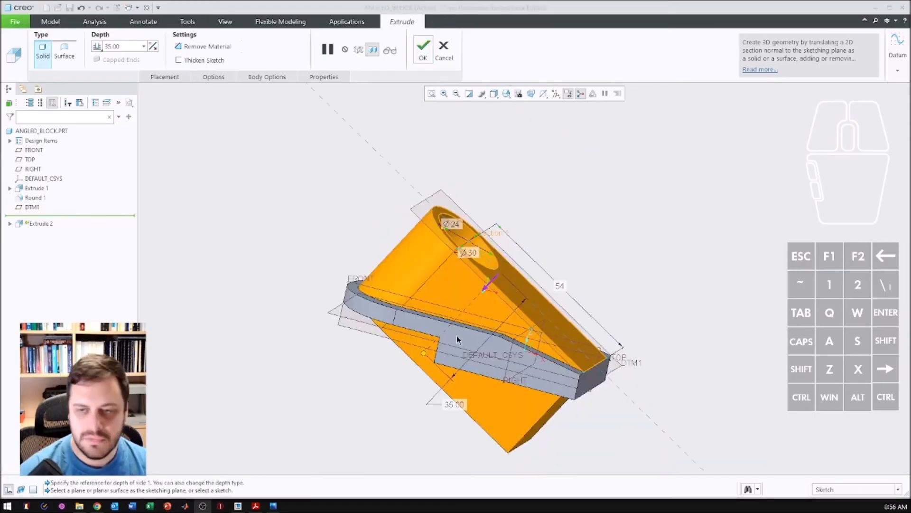
mouse_move(424, 356)
mouse_down()
mouse_move(415, 380)
mouse_move(371, 418)
mouse_move(422, 351)
mouse_up()
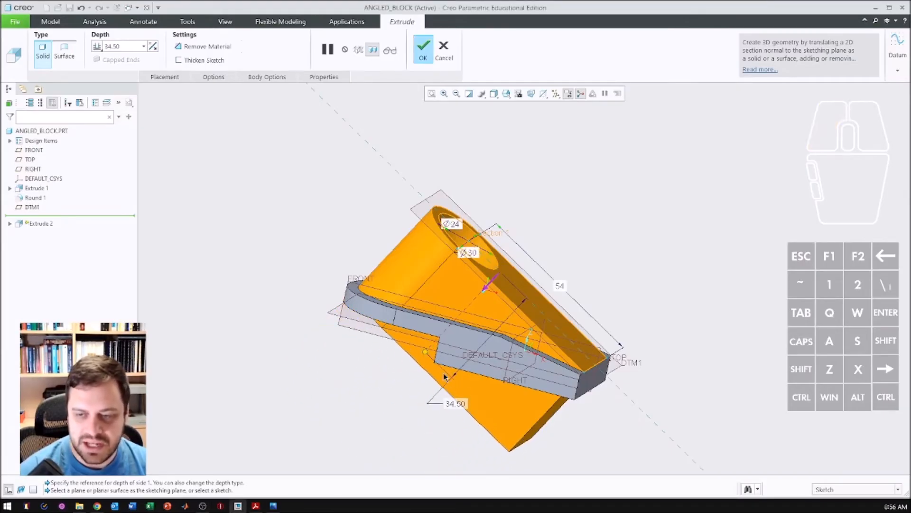
middle_drag(470, 364, 454, 326)
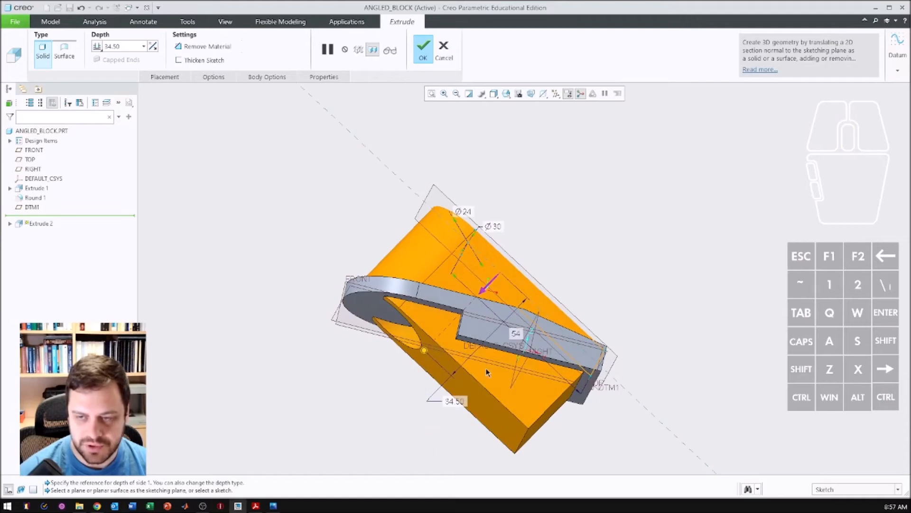
- Change the extrusion depth to To Reference and end it at the underside face of the thin rounded end
click(97, 47)
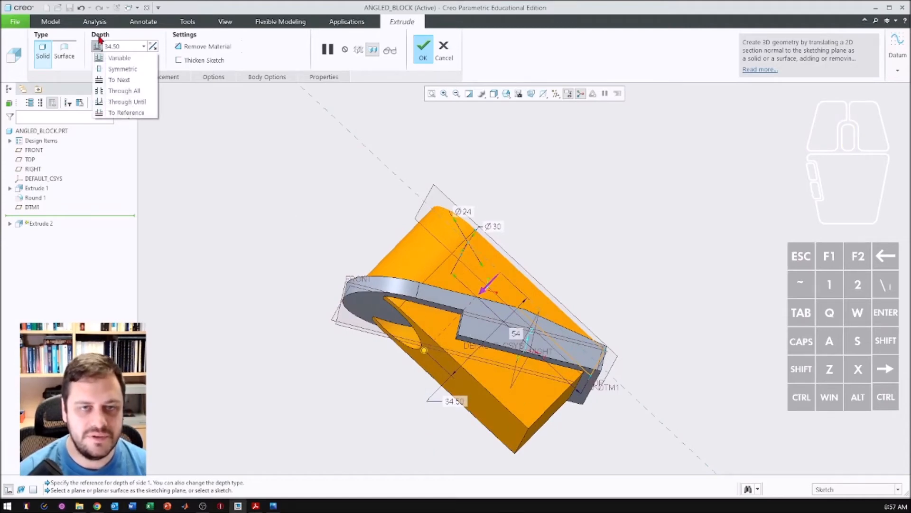
click(113, 114)
middle_drag(382, 261, 441, 296)
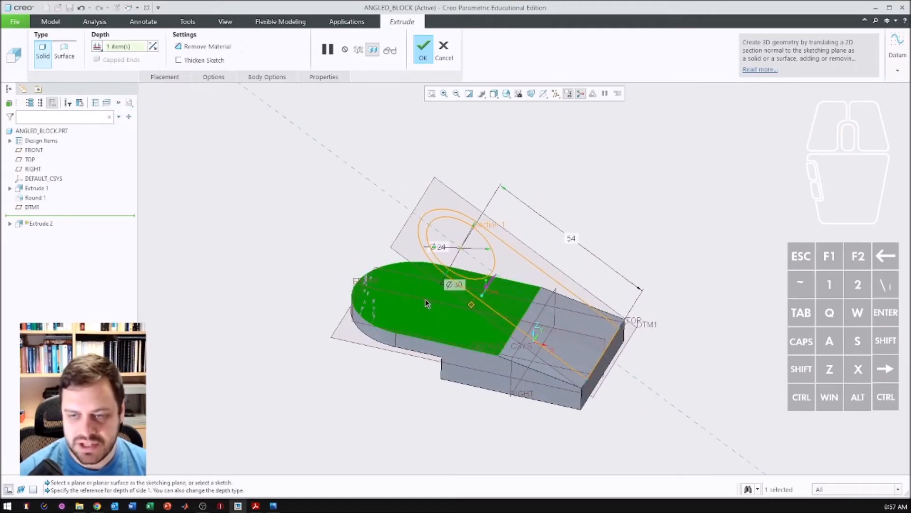
middle_drag(429, 304, 429, 324)
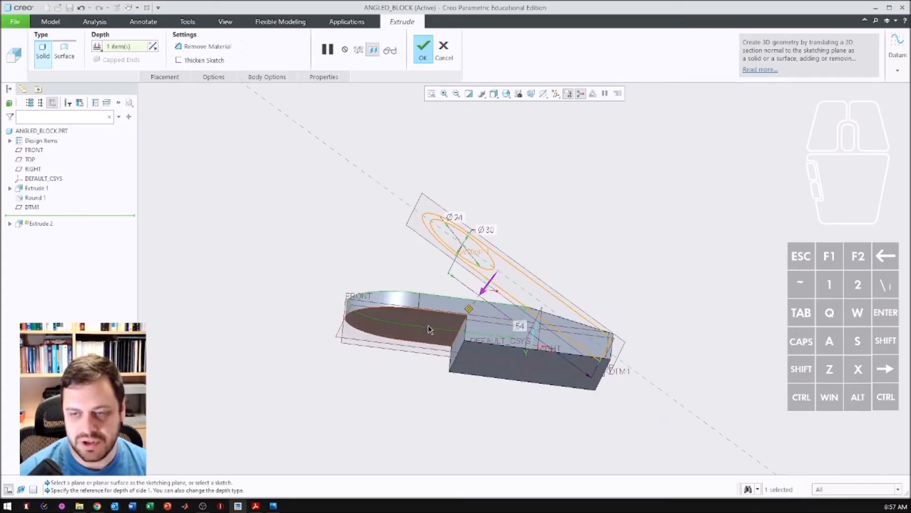
middle_drag(505, 328, 499, 345)
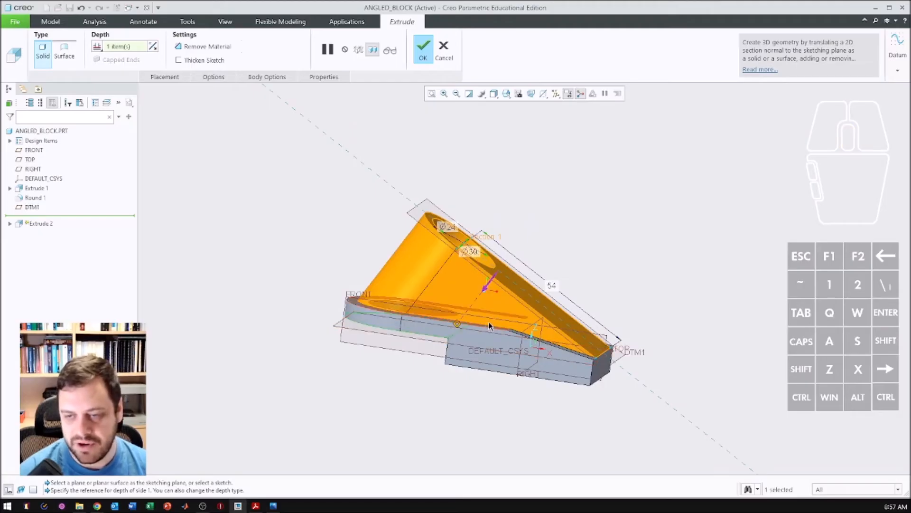
- Compare different faces of the base as the boss extrusion's end reference and complete the extrusion
click(489, 326)
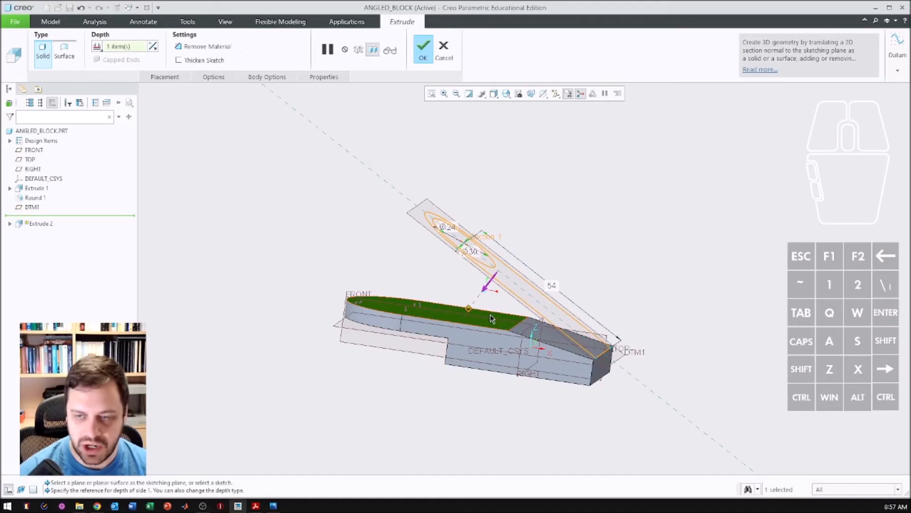
click(420, 323)
middle_drag(441, 331, 462, 356)
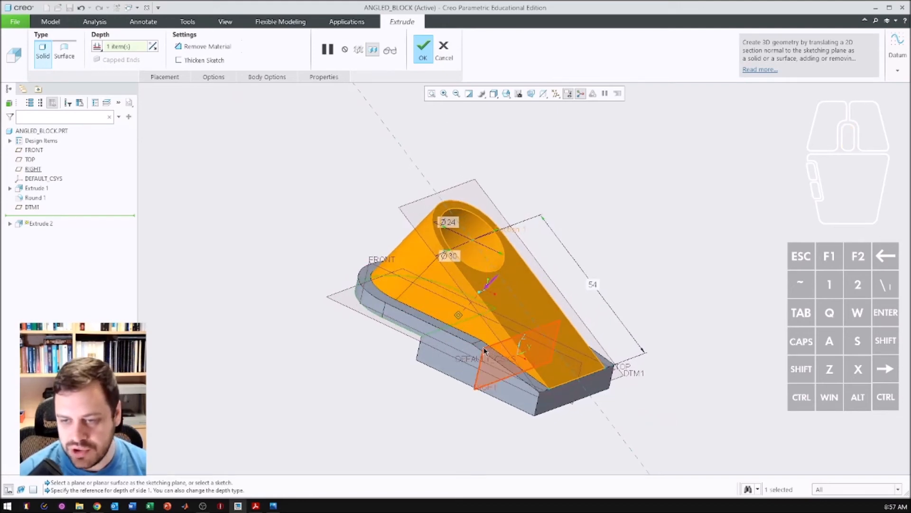
mouse_move(494, 339)
middle_down()
mouse_move(504, 357)
mouse_move(492, 322)
middle_up()
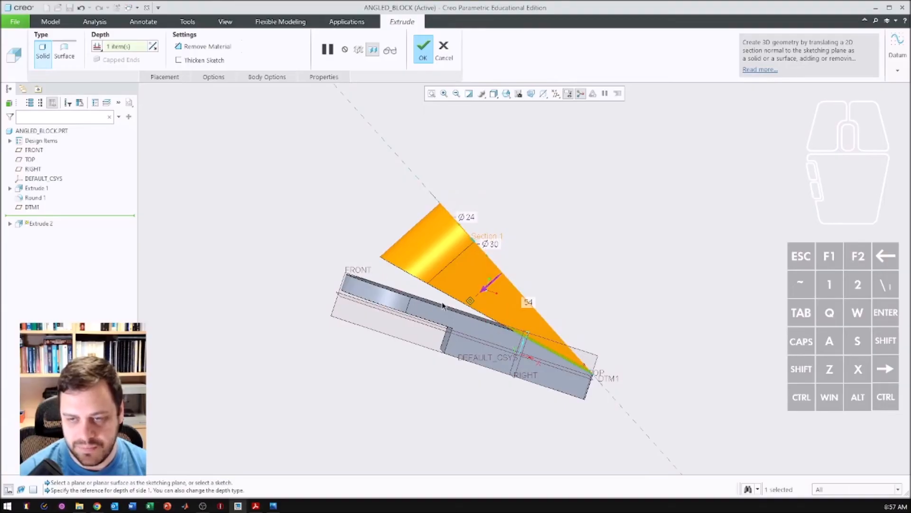
middle_drag(441, 313, 416, 344)
click(423, 48)
click(380, 350)
middle_drag(476, 259, 498, 237)
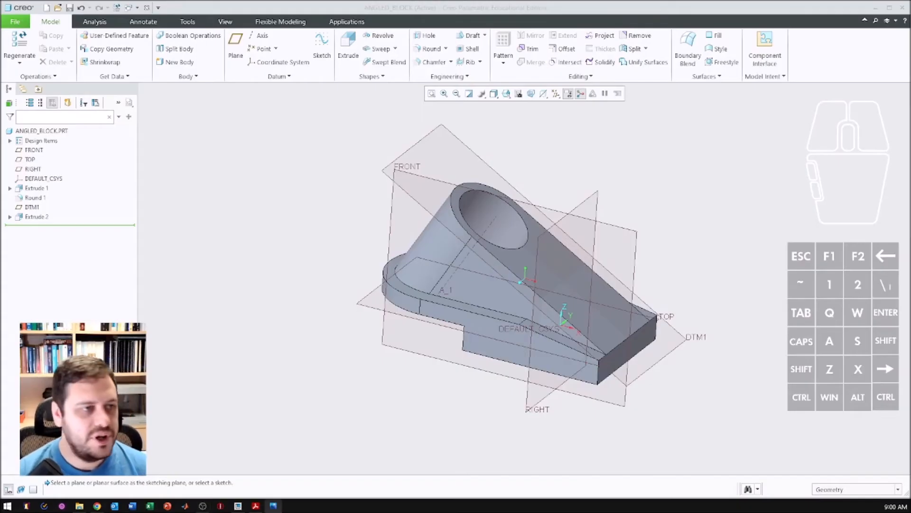
- Check the four-hole layout on the reference drawing and start an extrusion sketch on the boss's inclined face
mouse_move(0, 144)
mouse_down()
mouse_move(170, 143)
mouse_move(180, 104)
mouse_up()
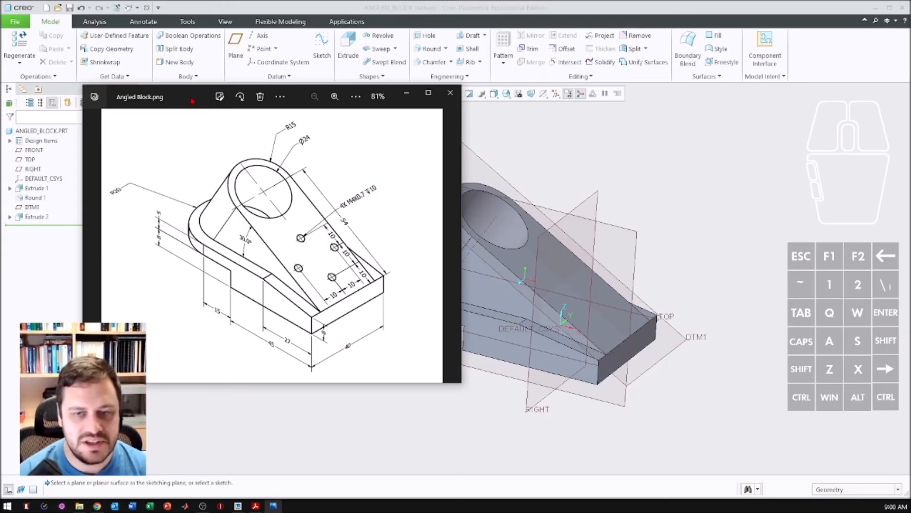
drag(192, 100, 0, 117)
middle_drag(594, 299, 553, 316)
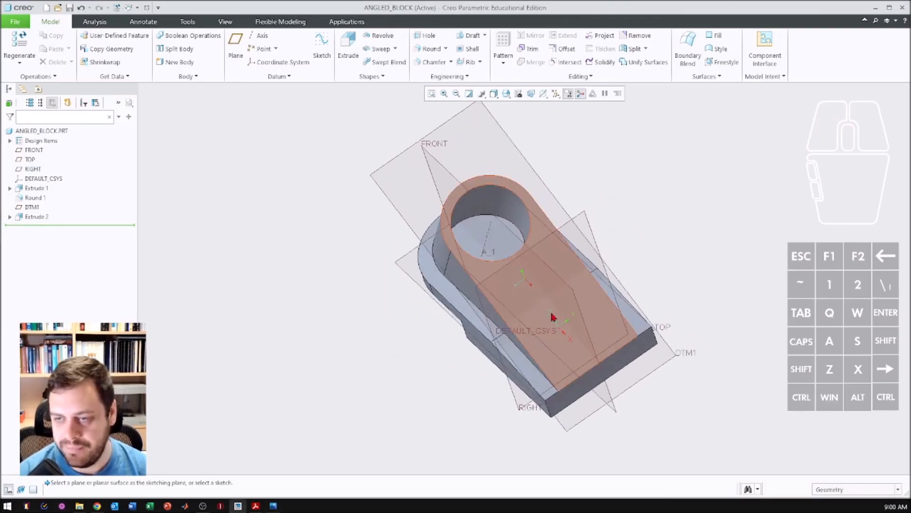
click(555, 349)
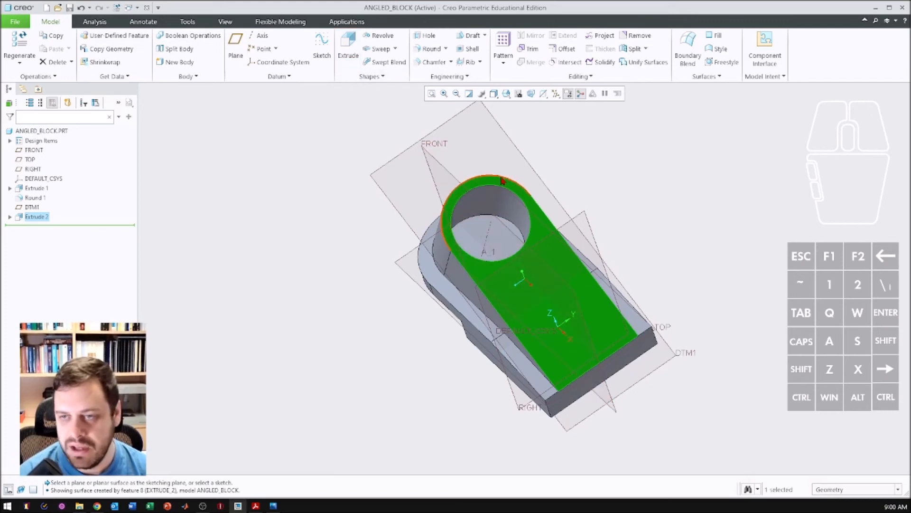
click(349, 44)
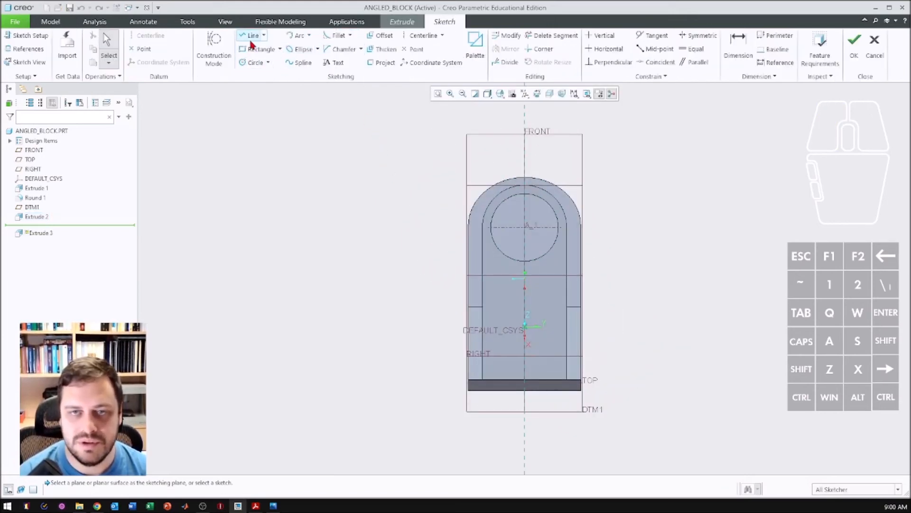
click(423, 35)
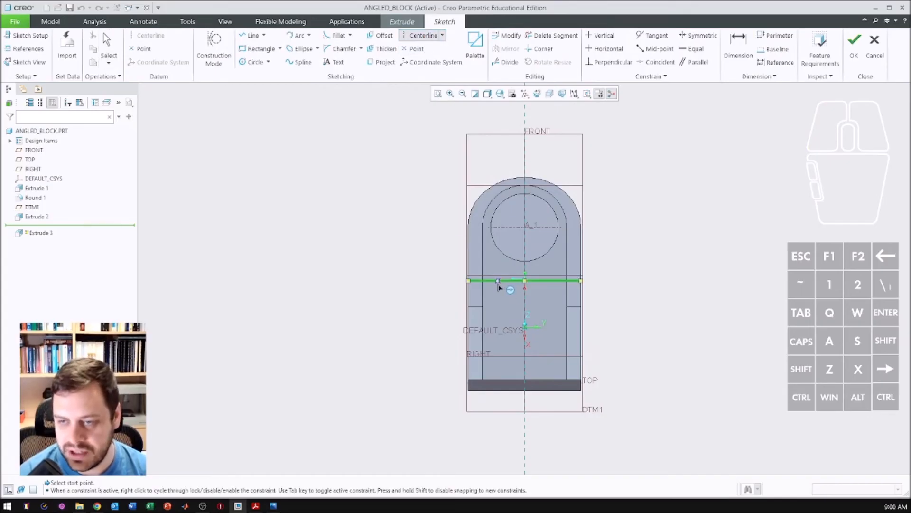
click(509, 305)
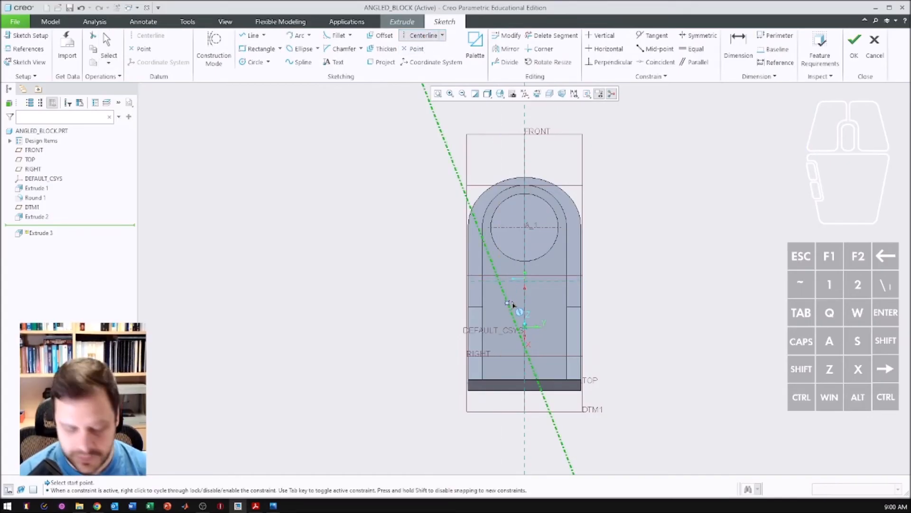
key(ctrl+z)
- Draw two vertical centerlines on the inclined face, one on each side of the central axis
click(406, 37)
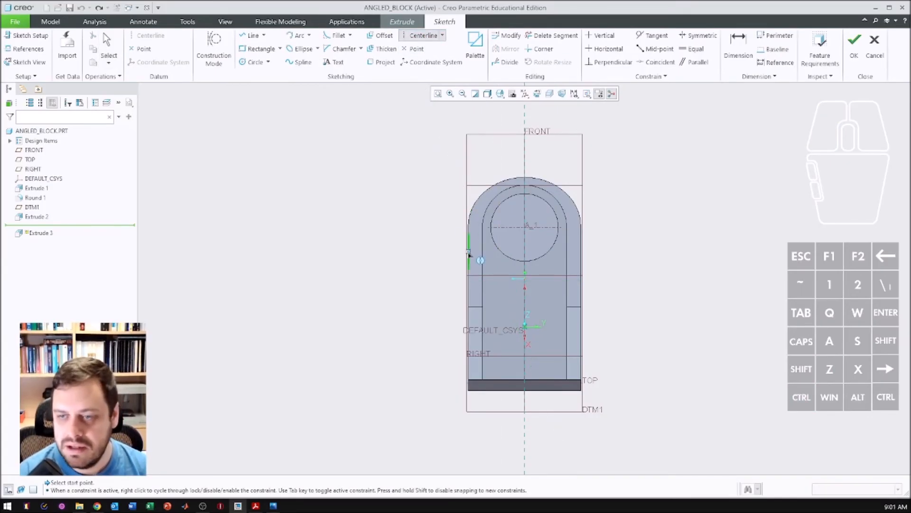
click(498, 282)
click(499, 302)
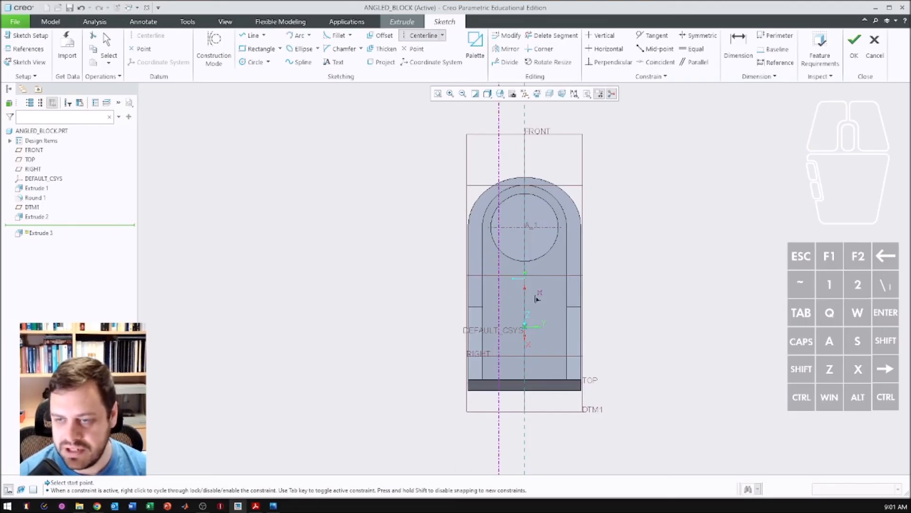
click(545, 287)
click(546, 312)
middle_click(449, 247)
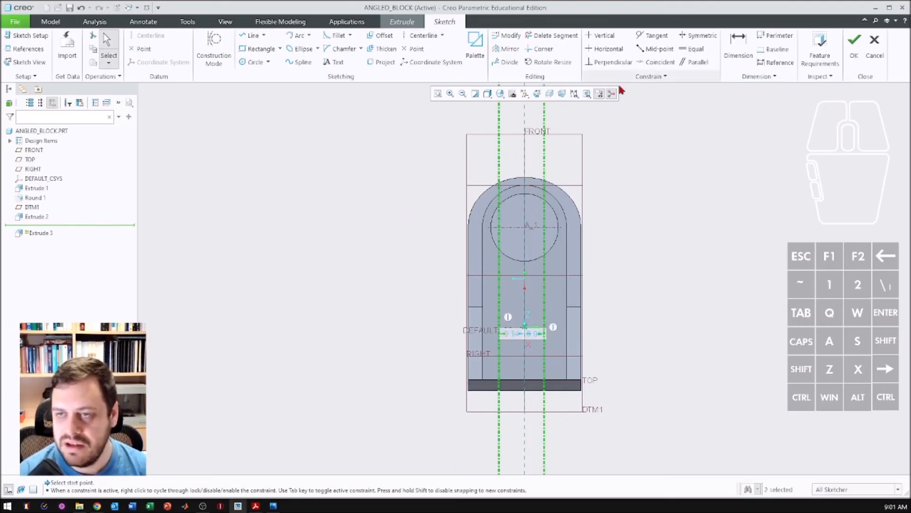
- Dimension the left vertical centerline 10 mm from the central axis
click(739, 47)
click(524, 113)
click(498, 112)
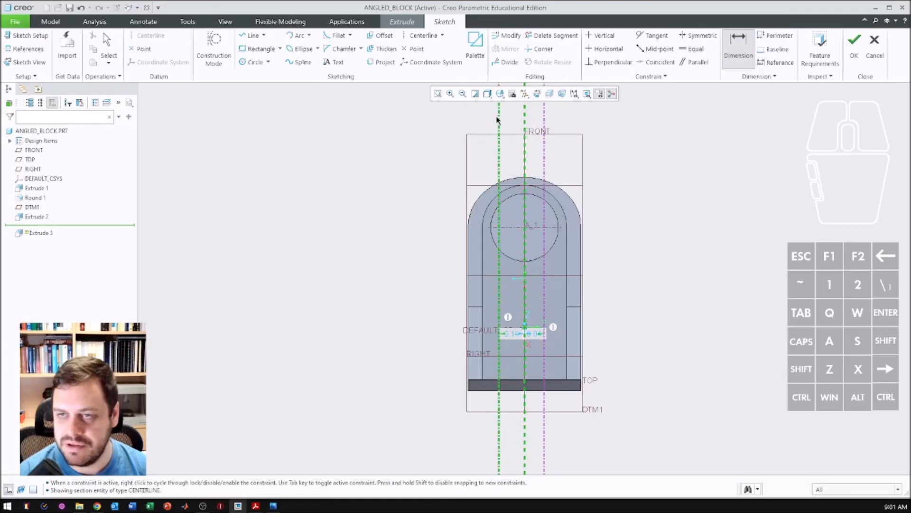
scroll(510, 111, up, 1)
middle_click(510, 111)
text(10)
key(Return)
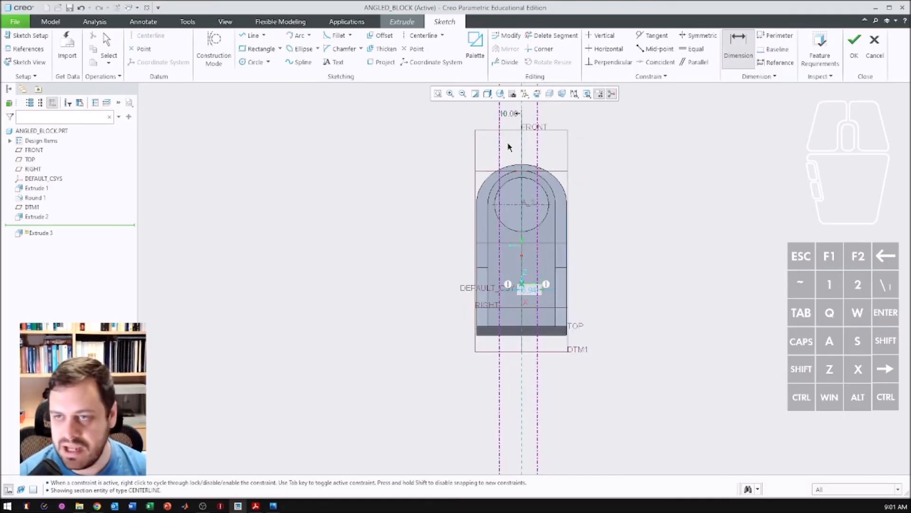
- Dimension the right vertical centerline 10 mm from the central axis
click(524, 113)
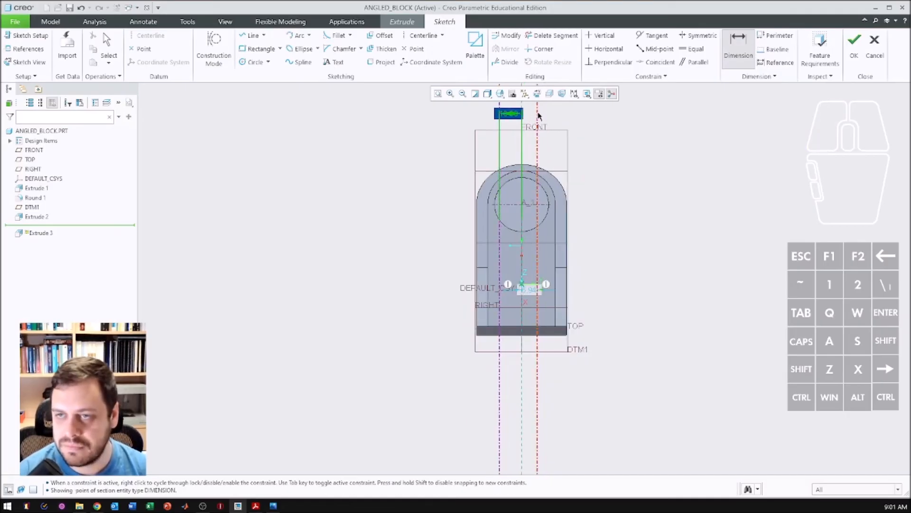
click(537, 114)
middle_click(528, 126)
click(539, 111)
click(523, 107)
middle_click(530, 113)
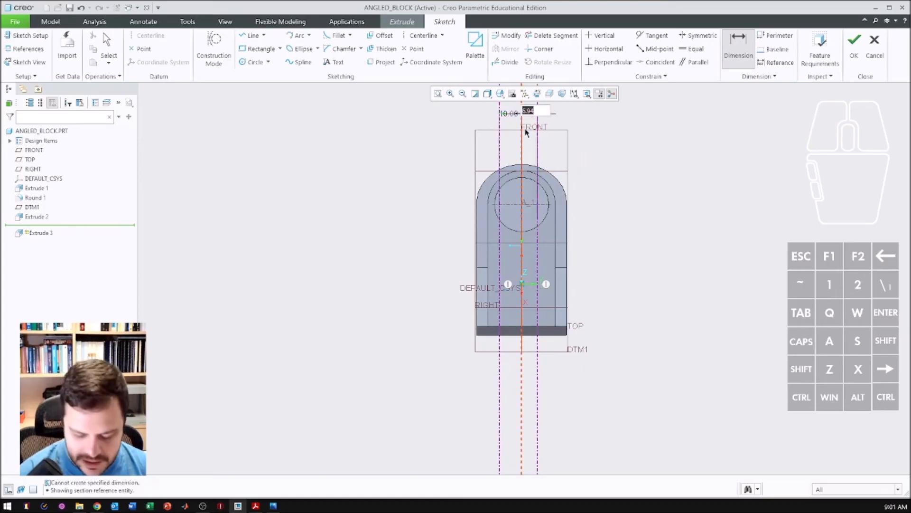
text(40)
key(Return)
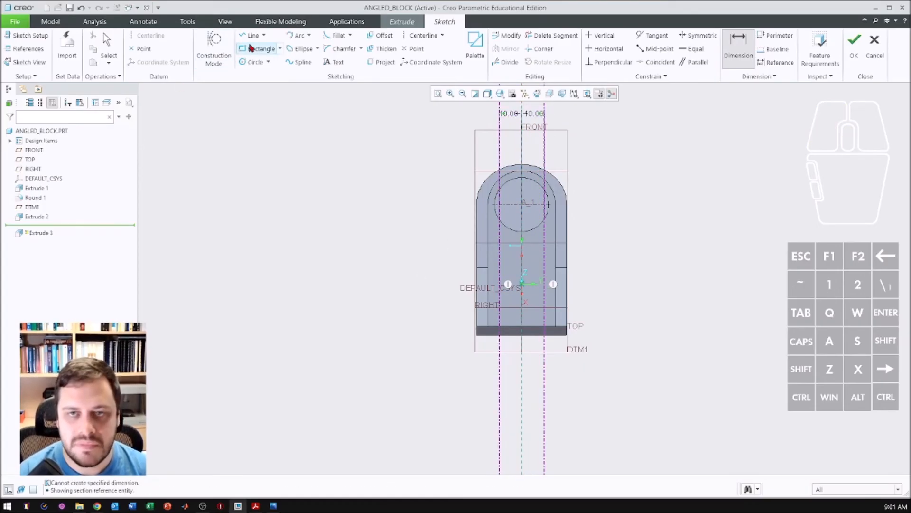
- Draw three horizontal centerlines across the inclined face below the large bore
click(411, 38)
click(522, 318)
click(569, 318)
click(525, 299)
click(581, 305)
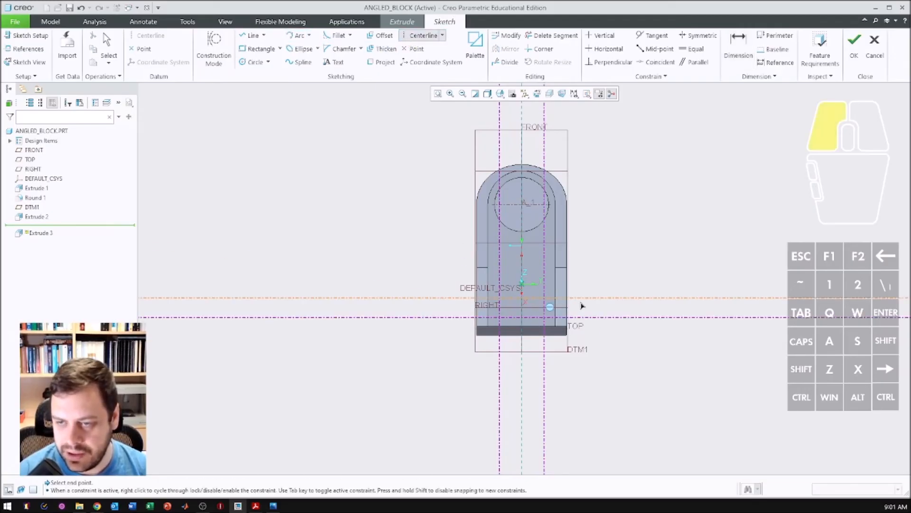
click(525, 269)
click(572, 273)
middle_click(617, 289)
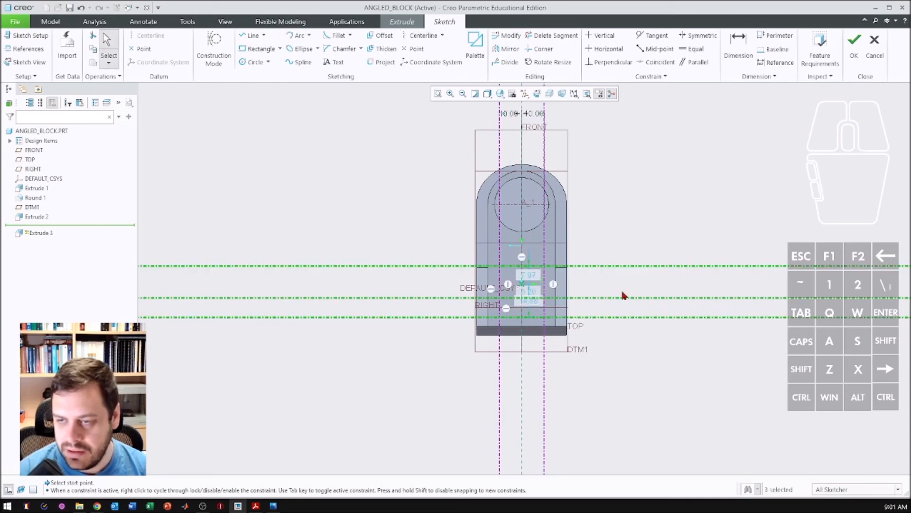
- Dimension the lowest horizontal centerline 10 mm from the inclined face's lower edge
click(737, 50)
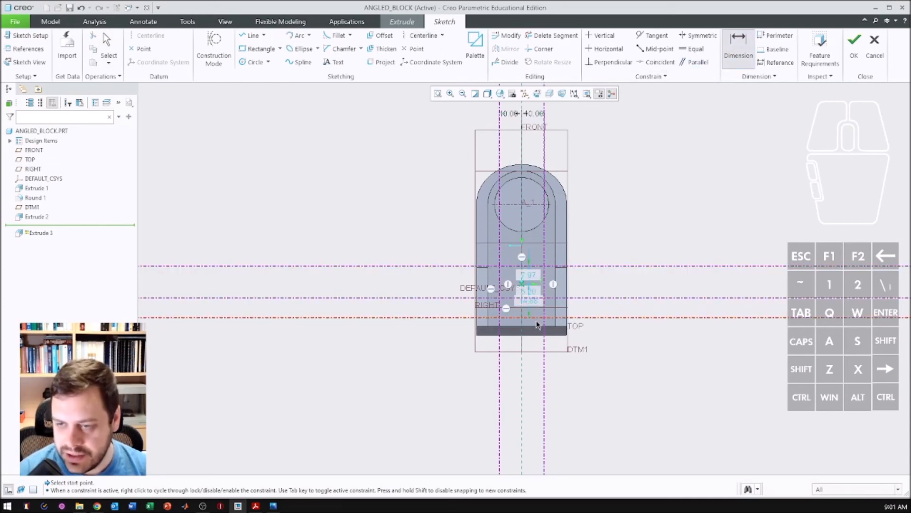
click(542, 320)
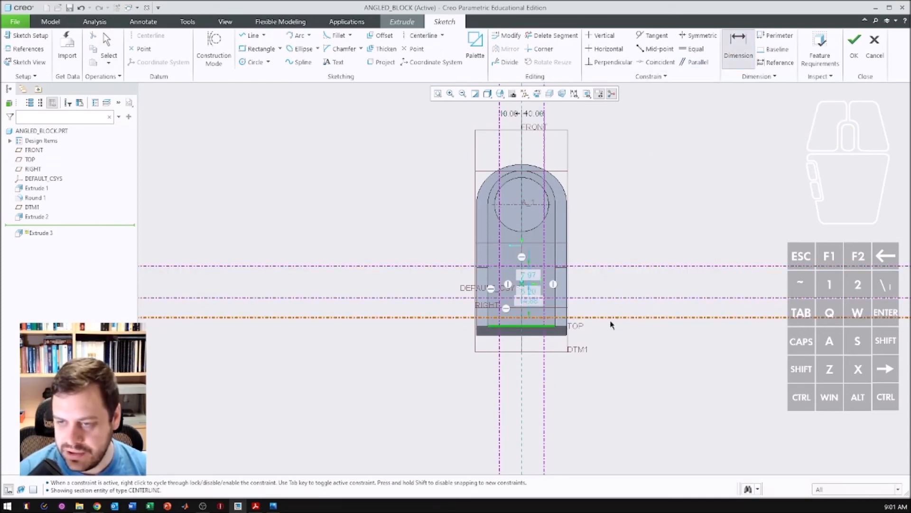
click(605, 325)
middle_click(621, 325)
text(10)
key(Return)
- Space the middle horizontal centerline 10 mm above the lowest one, and the upper centerline 10 mm above the middle one
click(577, 298)
click(577, 303)
middle_click(665, 301)
text(10)
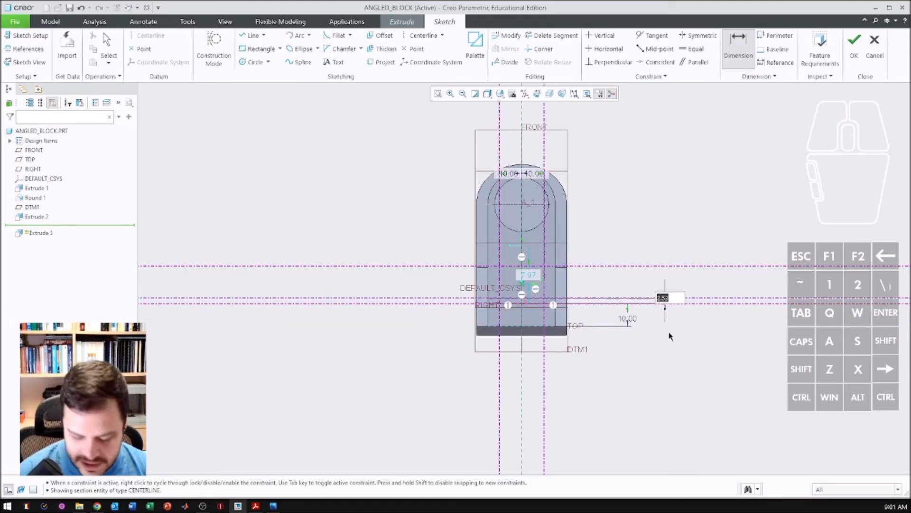
key(Return)
click(584, 266)
click(585, 281)
middle_click(616, 269)
text(10)
key(Return)
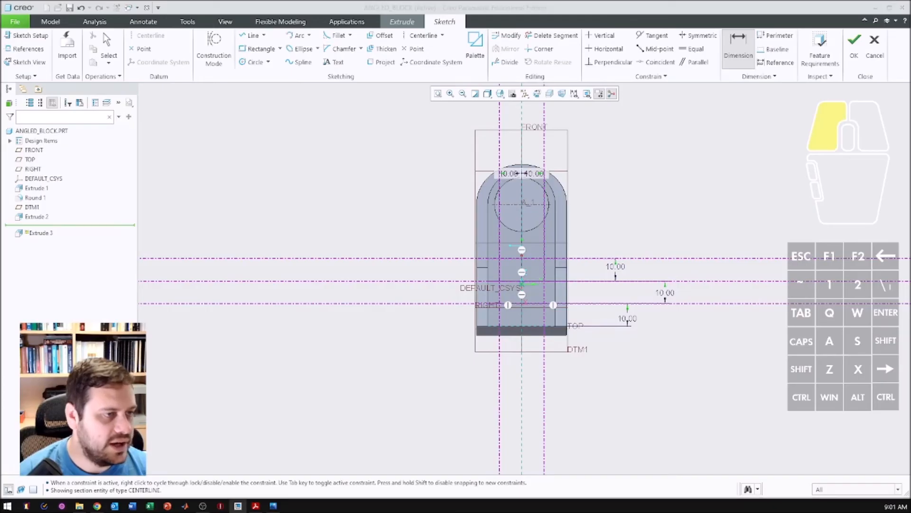
- Compare the centerline layout with the reference drawing and draw four equal circles at the centerline intersections in a diamond arrangement
click(273, 506)
drag(285, 164, 249, 117)
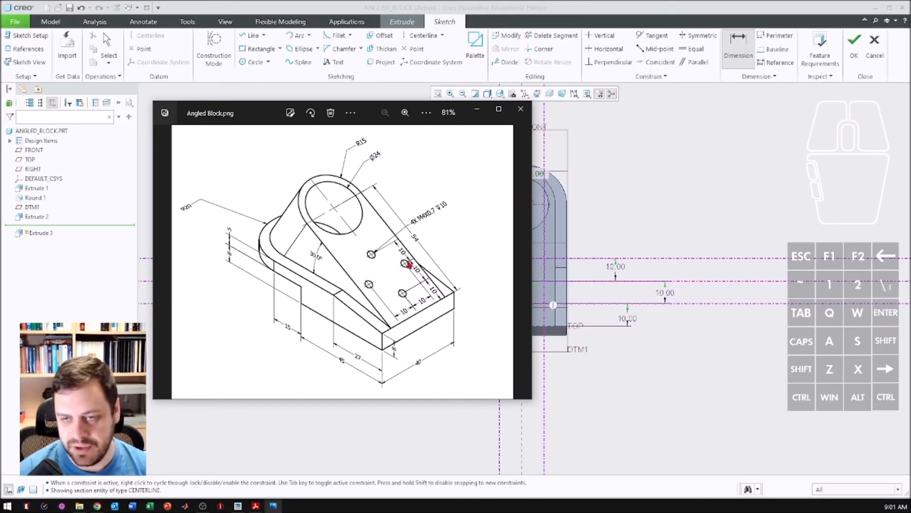
drag(278, 113, 0, 139)
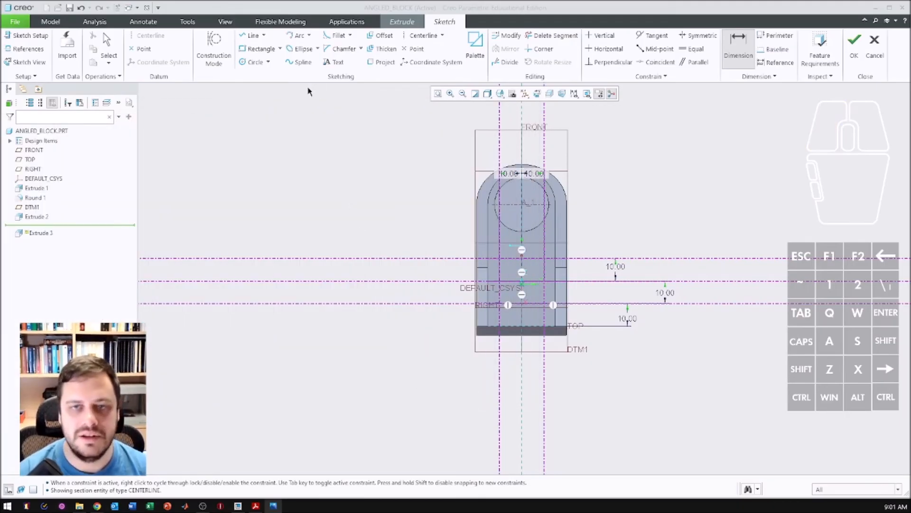
key(c)
scroll(527, 266, up, 3)
click(523, 260)
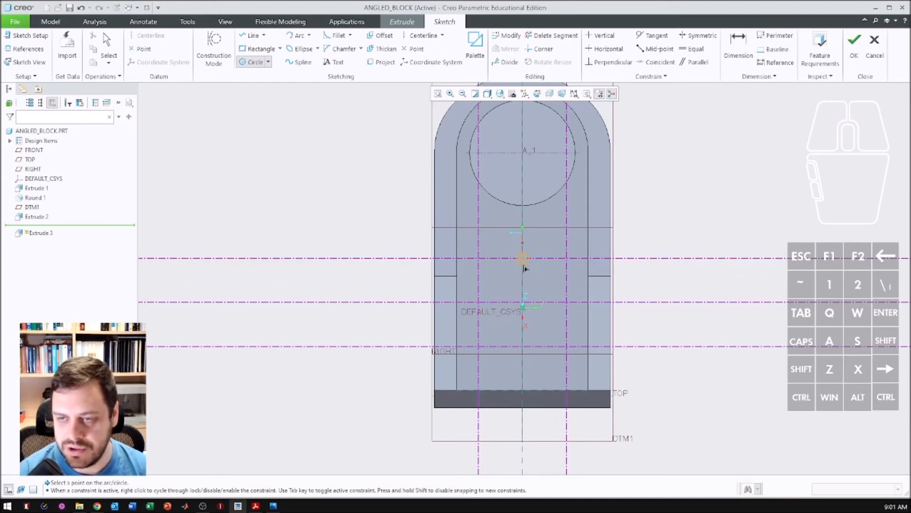
click(481, 312)
click(523, 347)
click(526, 356)
click(567, 302)
click(543, 309)
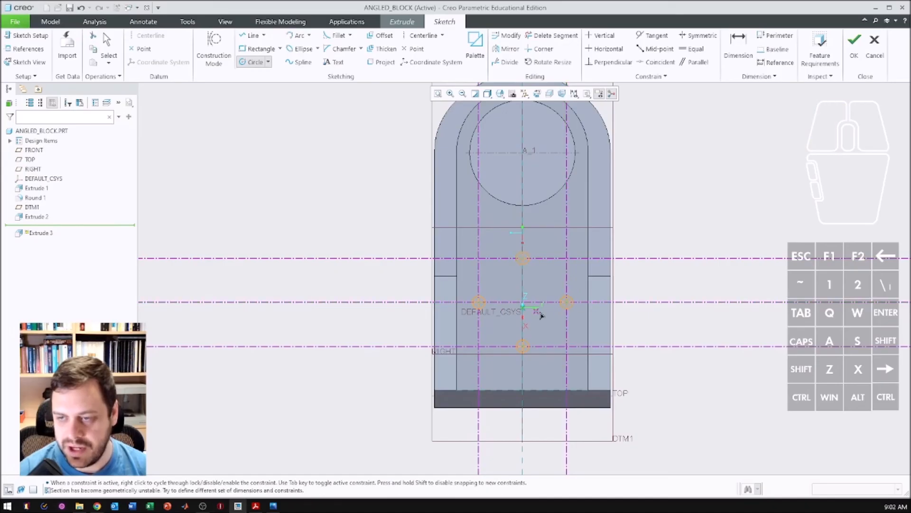
middle_click(537, 287)
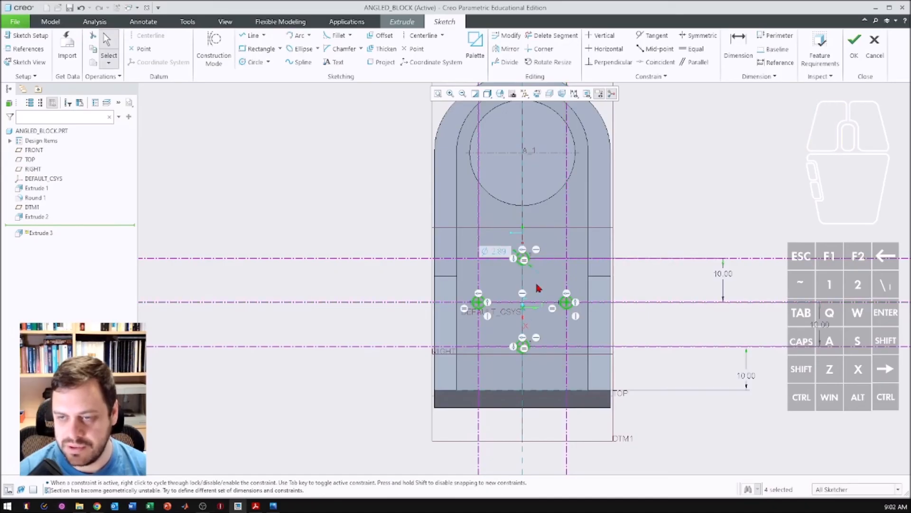
- Set the equal circles' diameter to 4 mm and finish the sketch
double_click(495, 258)
text(4)
key(Return)
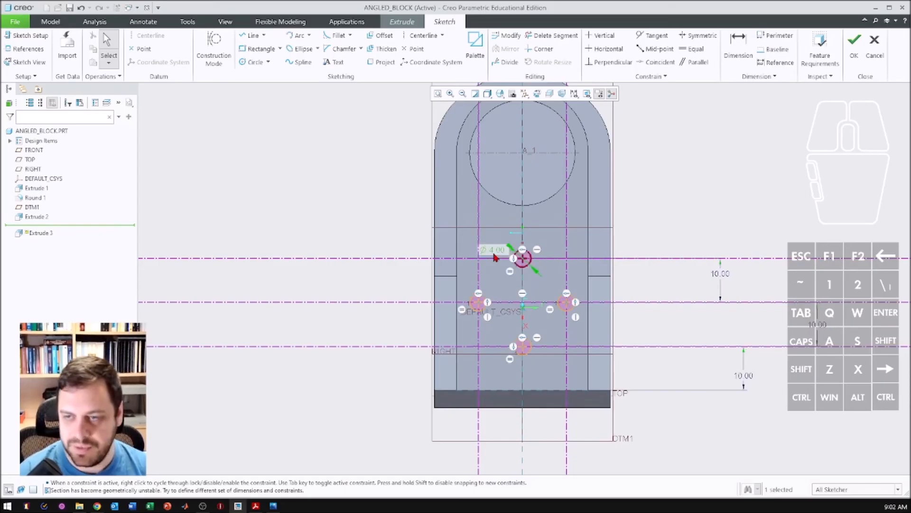
click(852, 58)
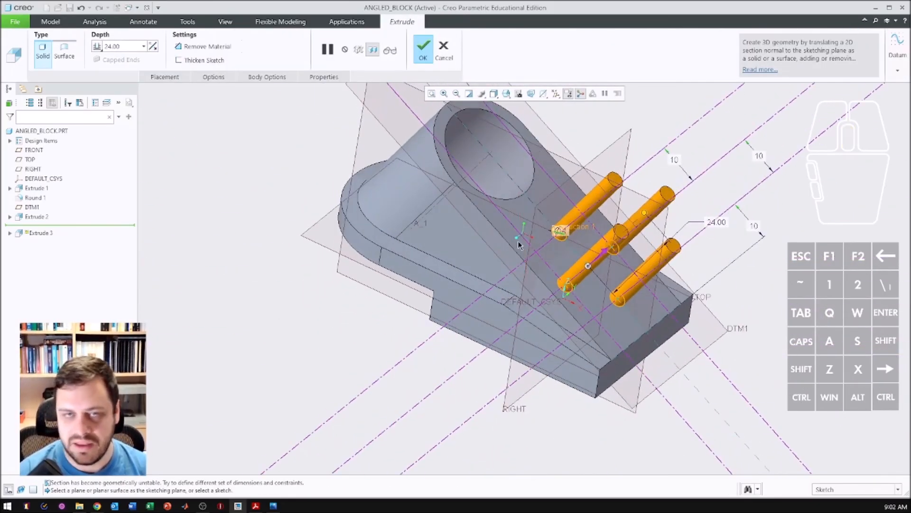
- Flip the extrusion into the block as a cut that removes material, and complete it with a depth of 10 mm
click(98, 48)
click(99, 49)
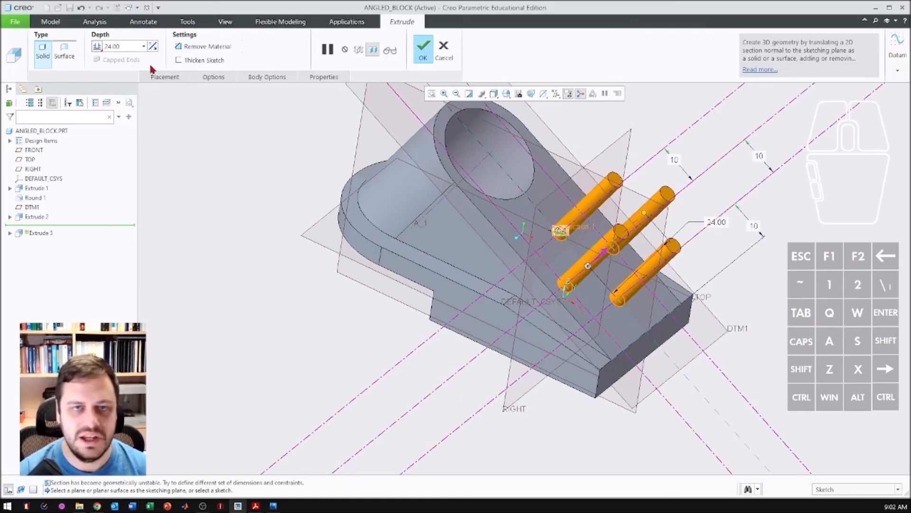
click(152, 48)
middle_drag(592, 321, 520, 232)
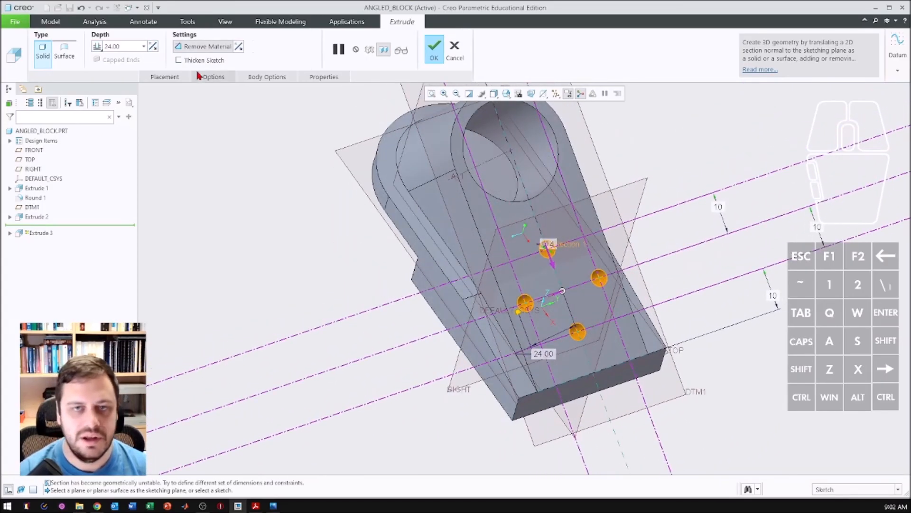
double_click(129, 44)
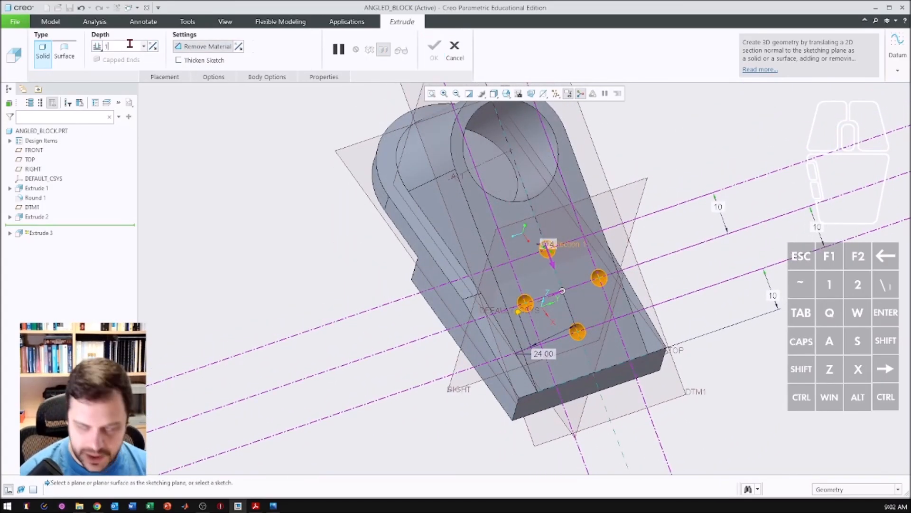
text(10)
key(Return)
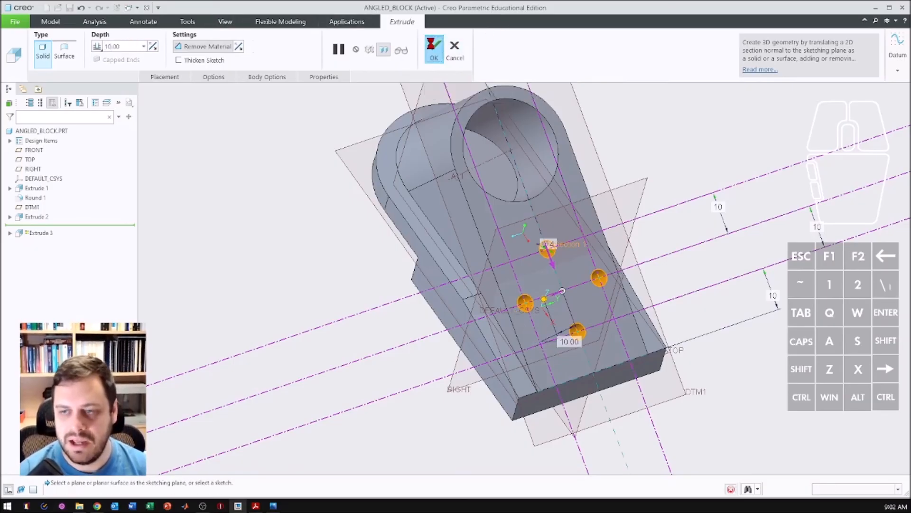
click(434, 47)
- Hide all datum features and the spin center, and inspect the finished block with its four holes
middle_drag(280, 183, 356, 212)
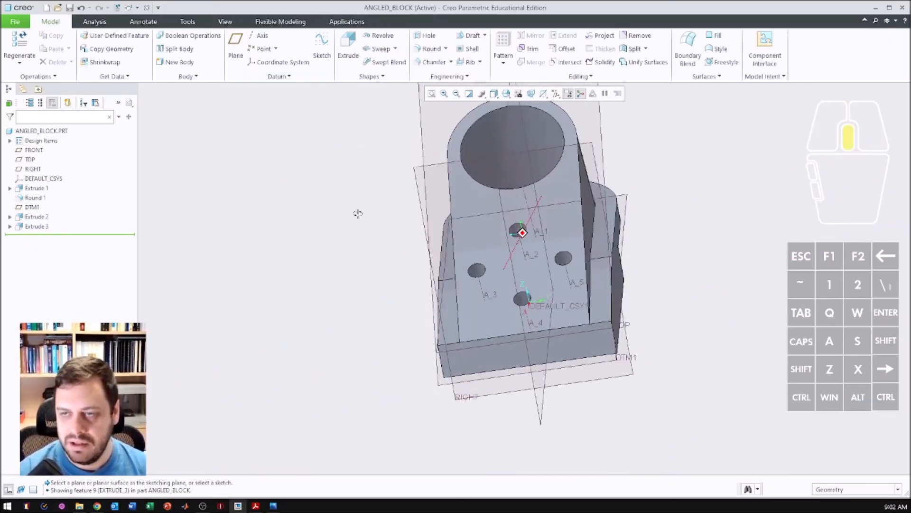
click(556, 93)
click(556, 106)
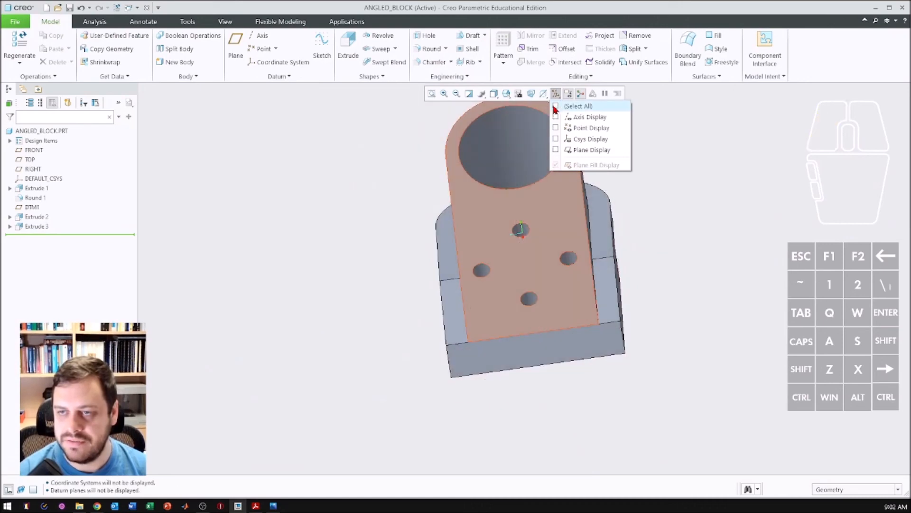
middle_drag(489, 255, 585, 139)
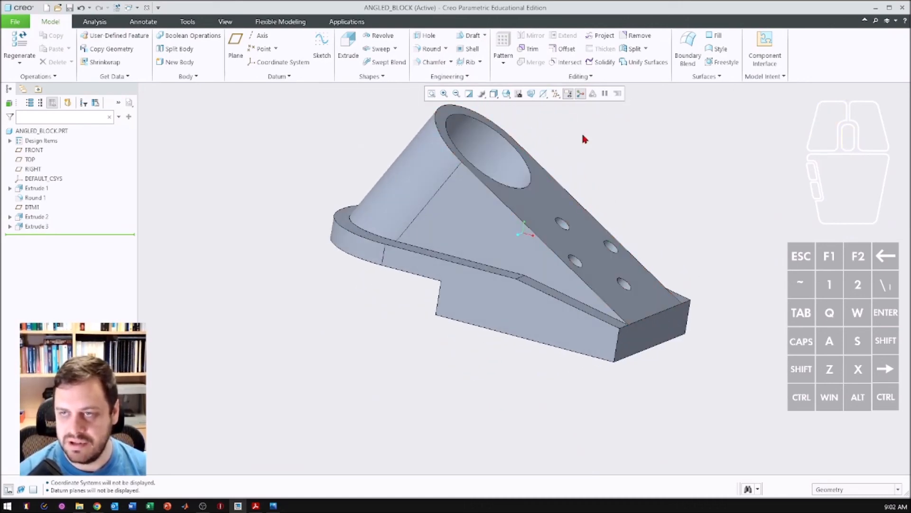
click(582, 96)
middle_drag(564, 235, 519, 271)
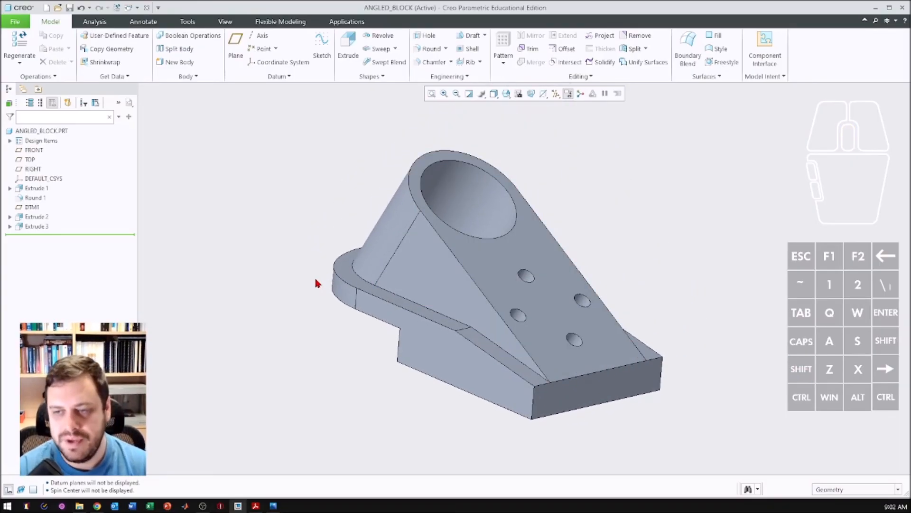